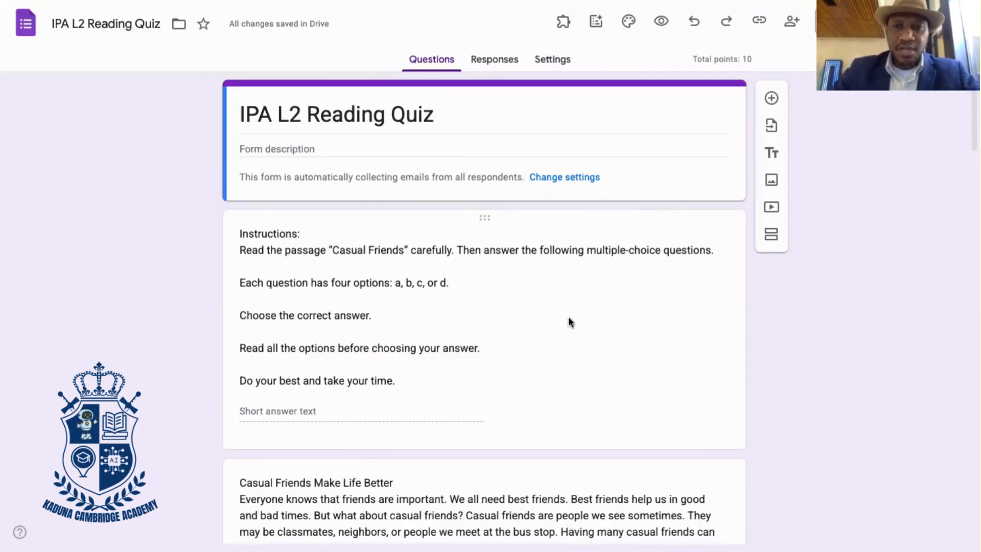
Review the quiz's instructions and the "Casual Friends Make Life Better" reading passage in the form.
scroll(569, 318, down, 3)
scroll(570, 321, down, 2)
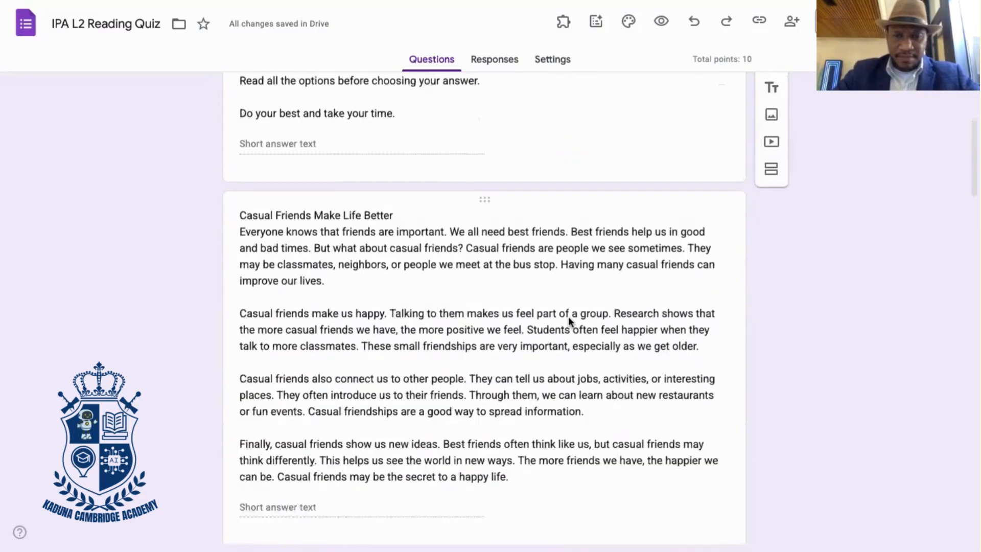
scroll(570, 321, up, 5)
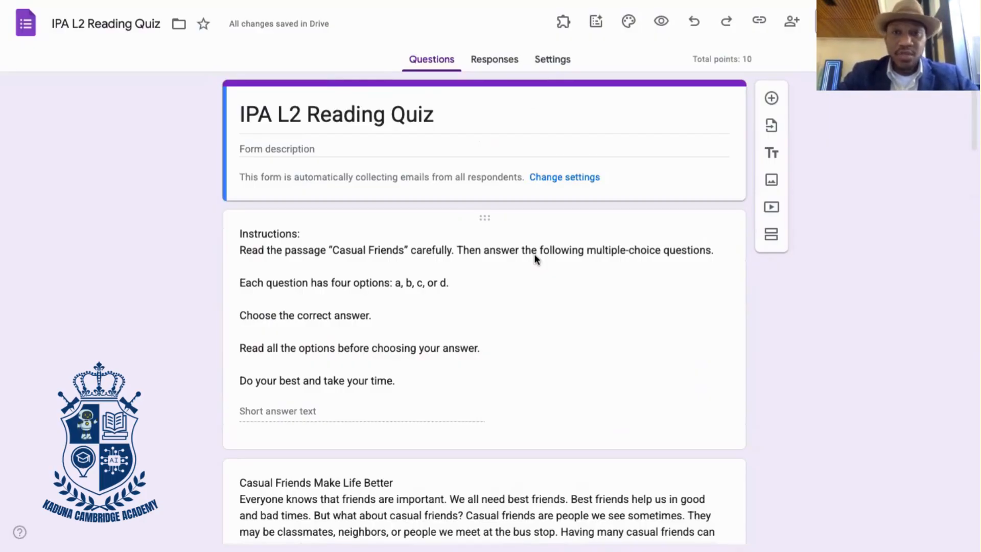
Review the quiz's grading and response settings, switching Limit to 1 response off and back on.
click(556, 59)
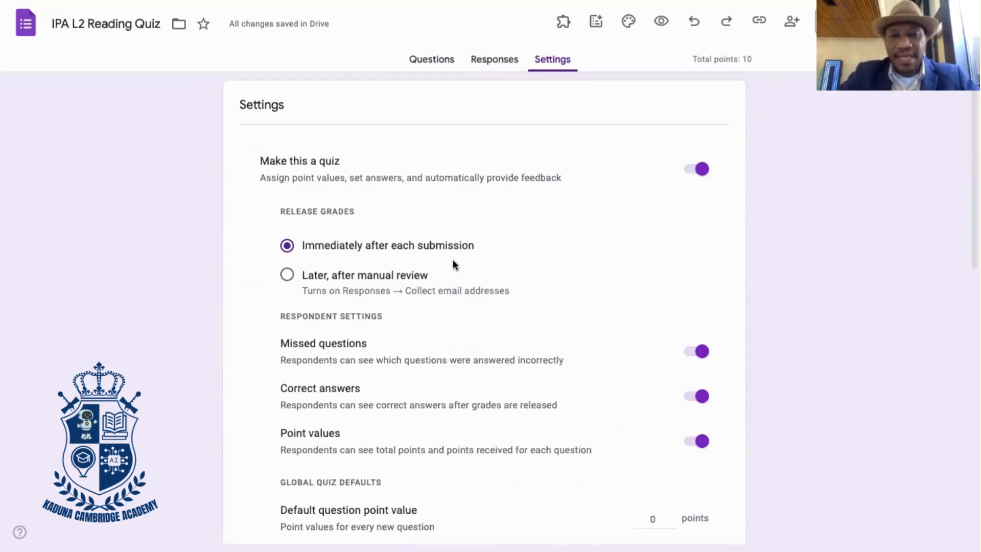
scroll(480, 290, down, 5)
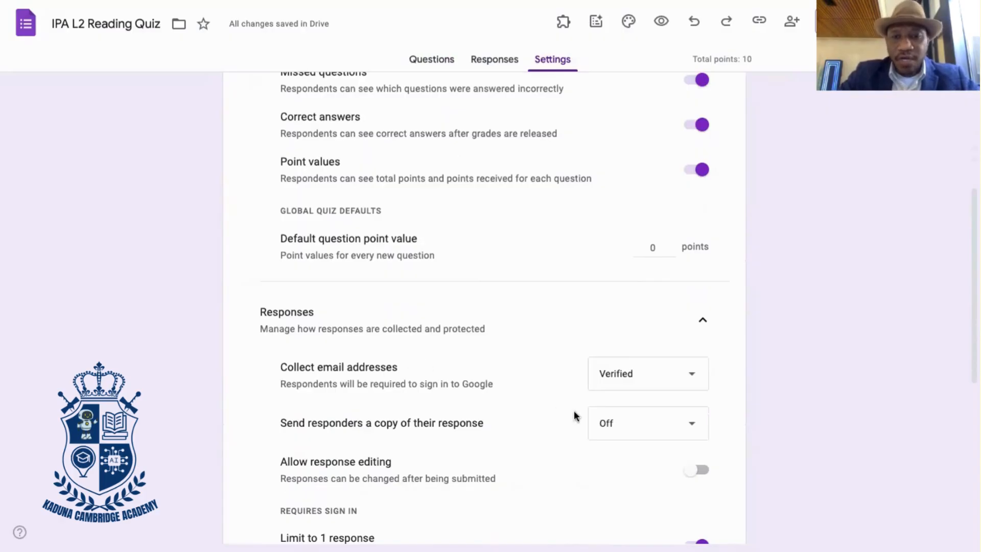
scroll(575, 416, down, 2)
click(697, 437)
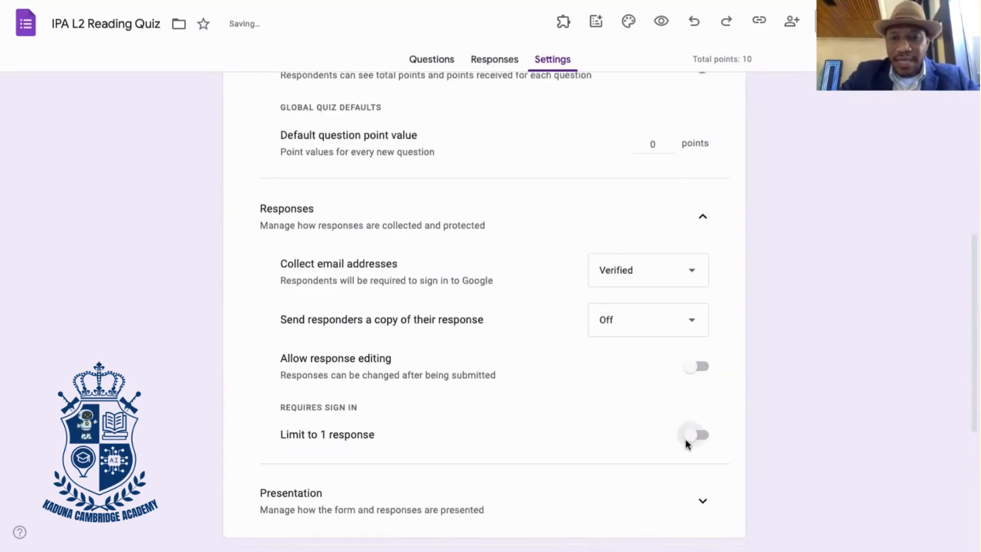
click(691, 434)
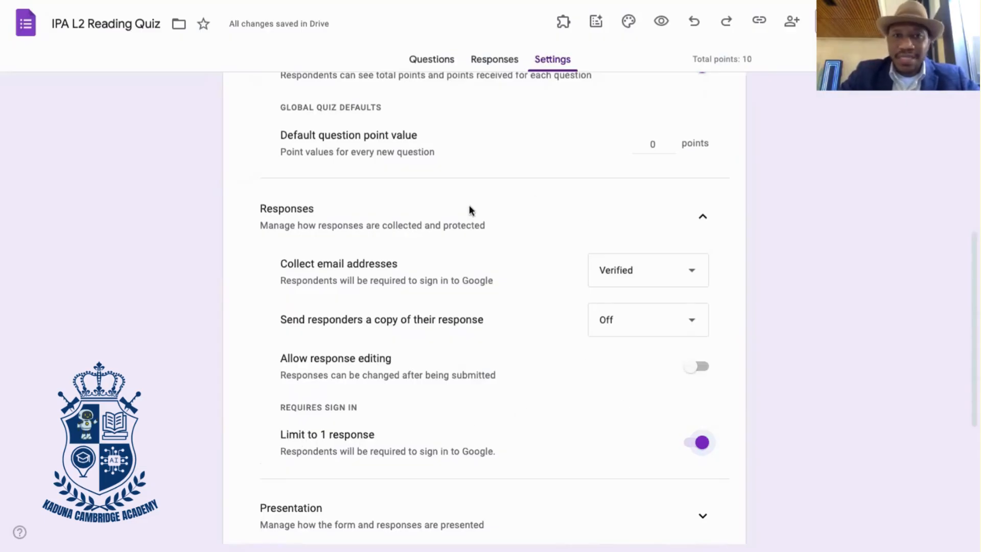
scroll(568, 330, up, 7)
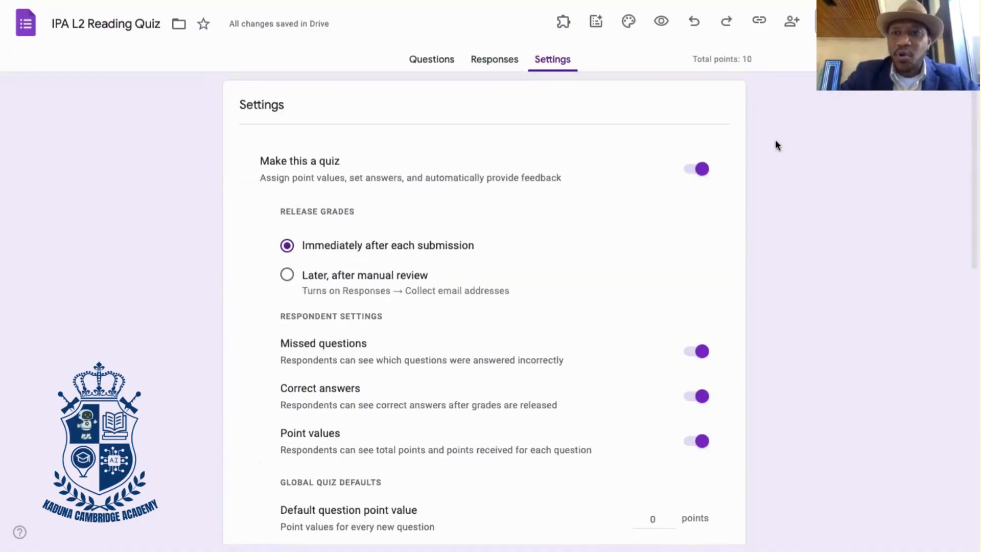
Save the form's published options with responses accepted from anyone with the link.
click(854, 21)
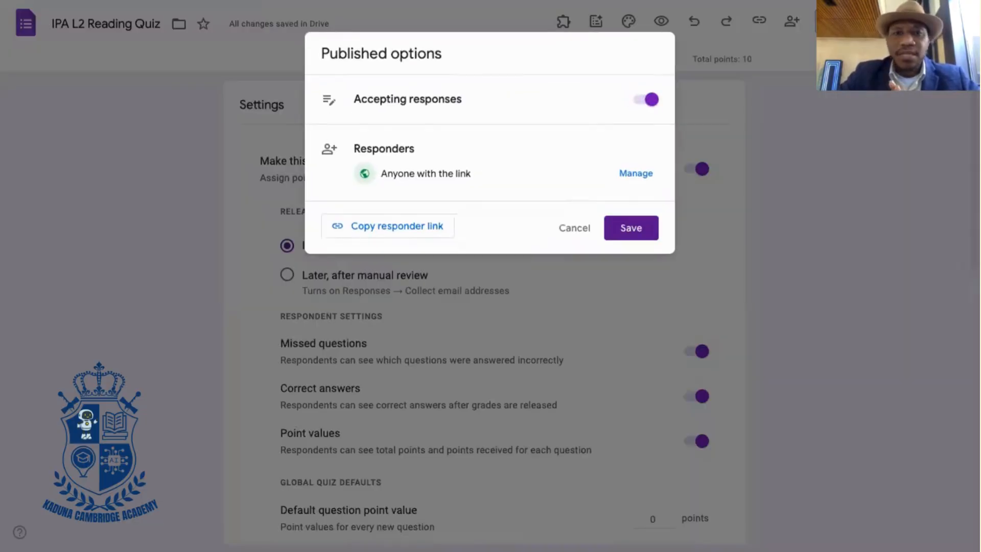
click(644, 231)
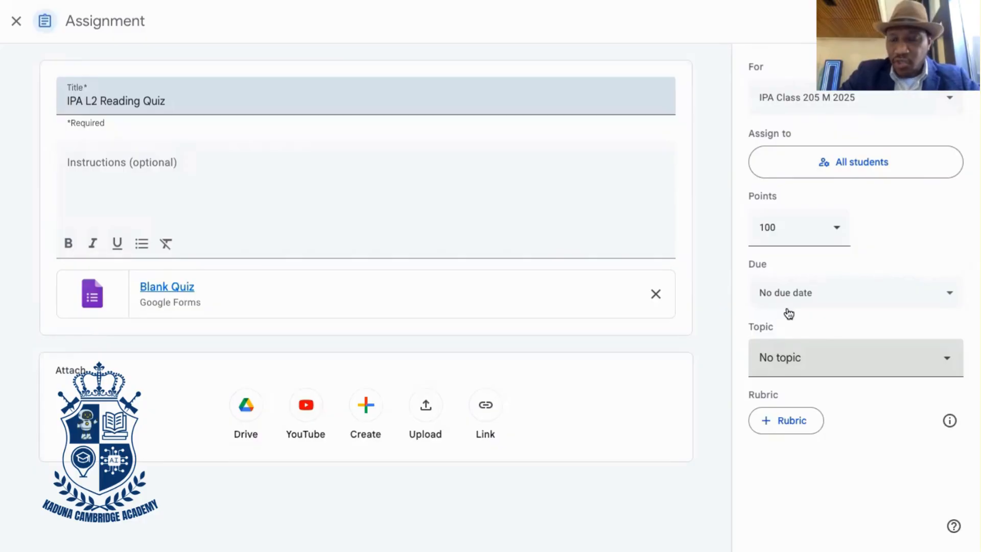
Set the IPA L2 Reading Quiz assignment's due date to 09/30/2025.
click(781, 291)
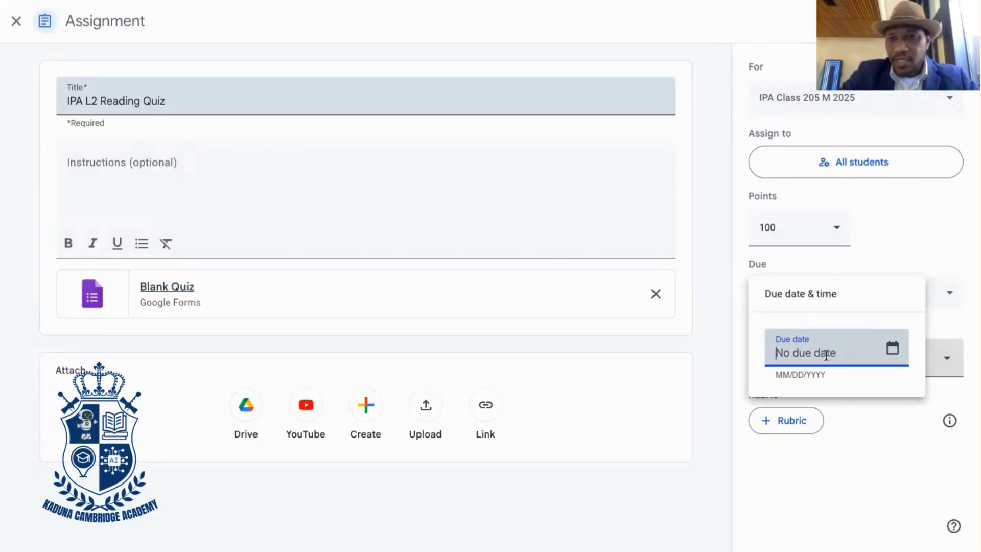
click(892, 348)
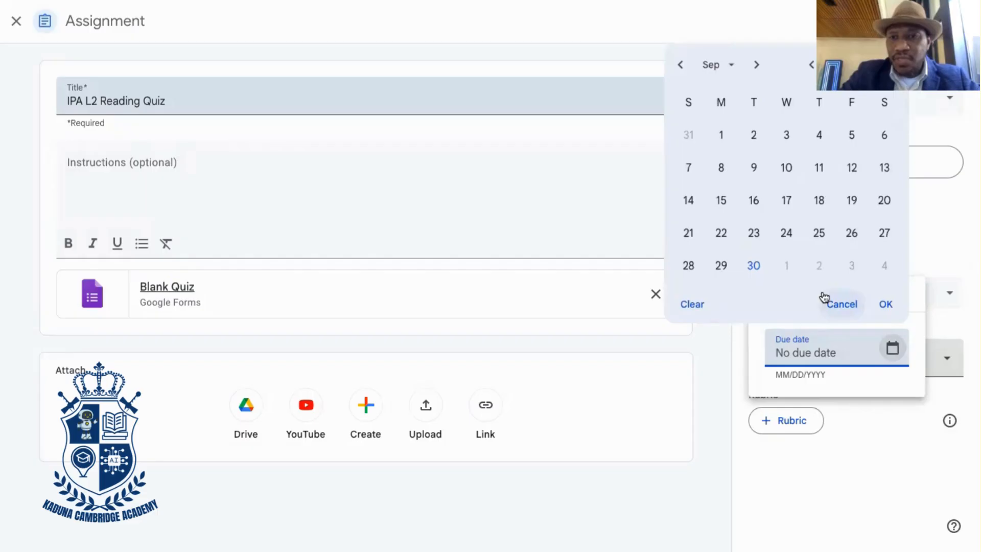
click(755, 267)
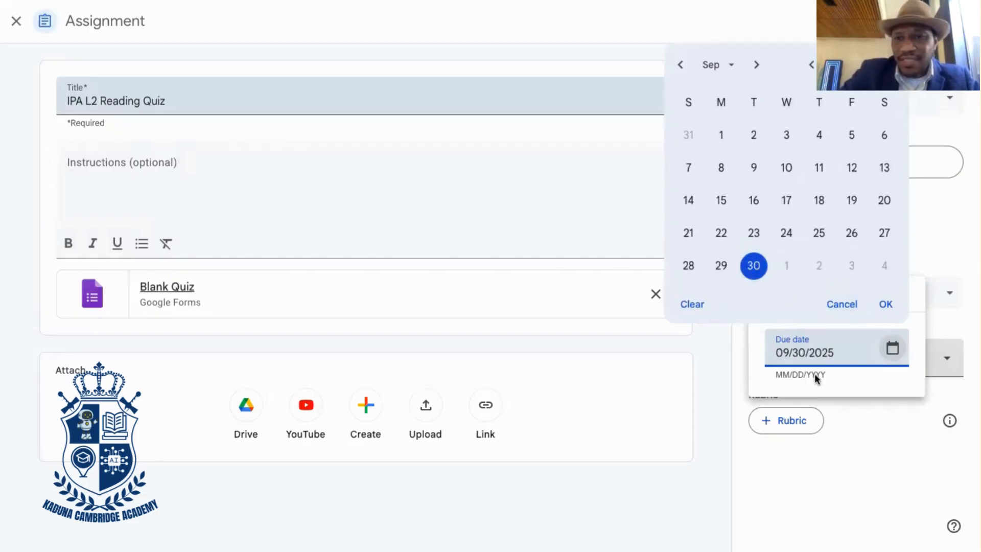
click(856, 396)
Set the assignment's due time to 05:00 PM.
click(803, 408)
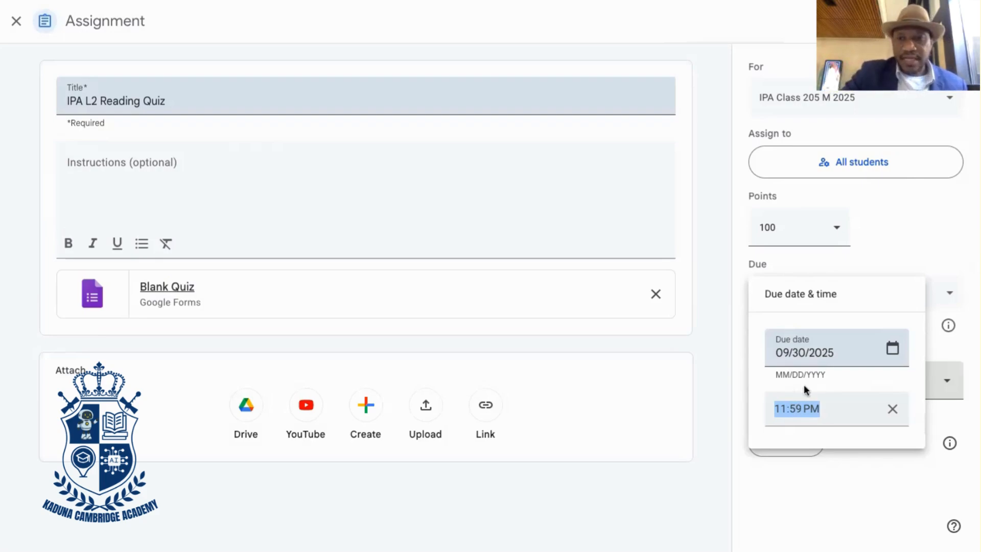
click(786, 412)
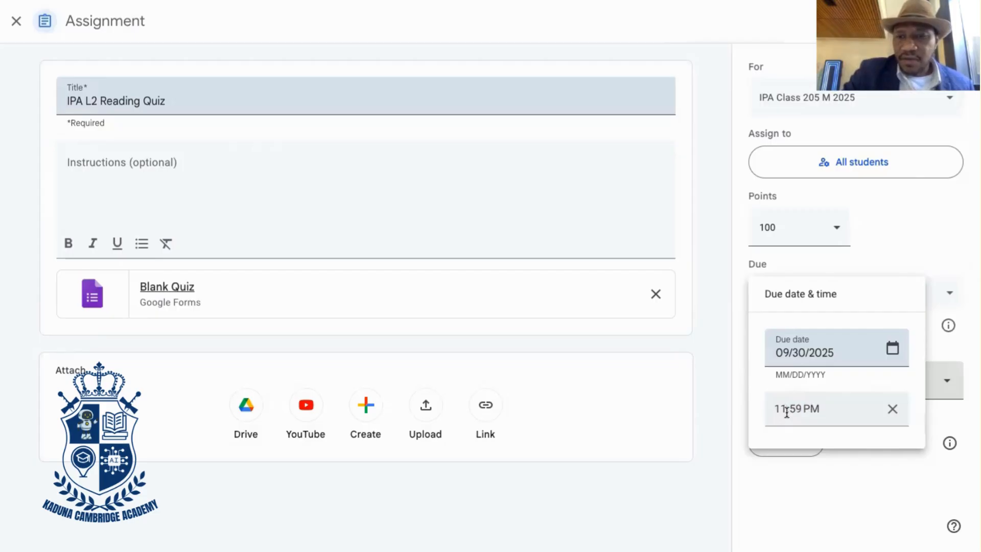
key(BackSpace)
key(BackSpace)
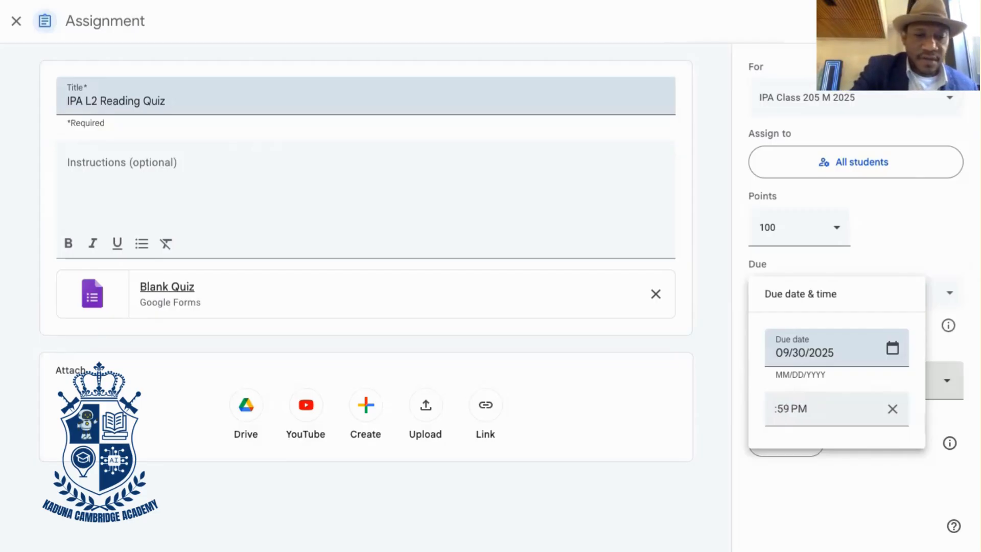
text(40)
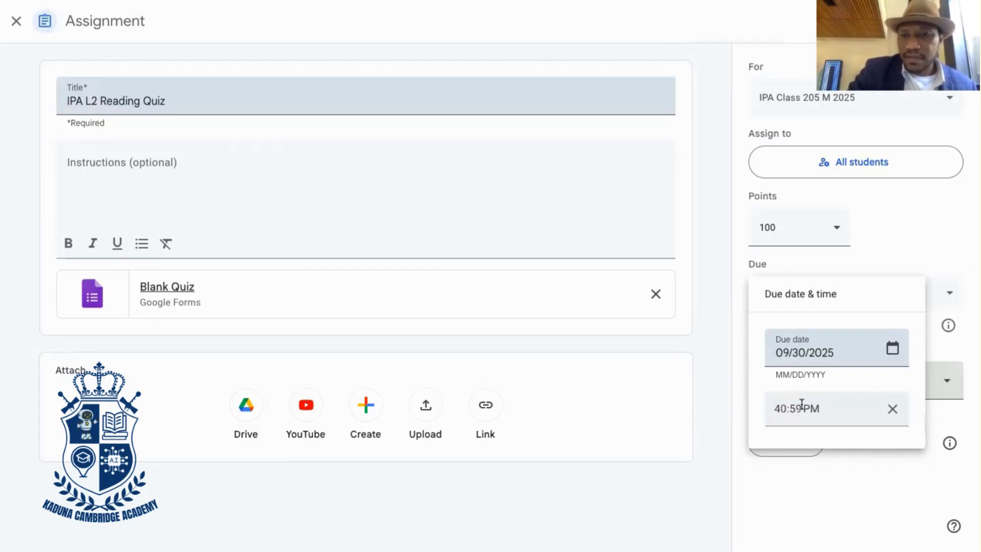
key(BackSpace)
key(BackSpace)
text(05)
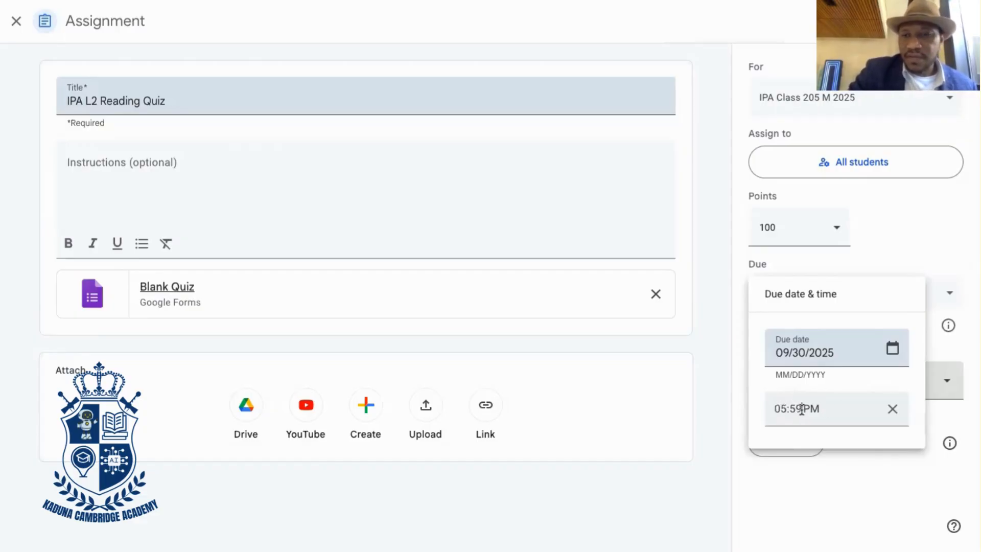
key(BackSpace)
key(BackSpace)
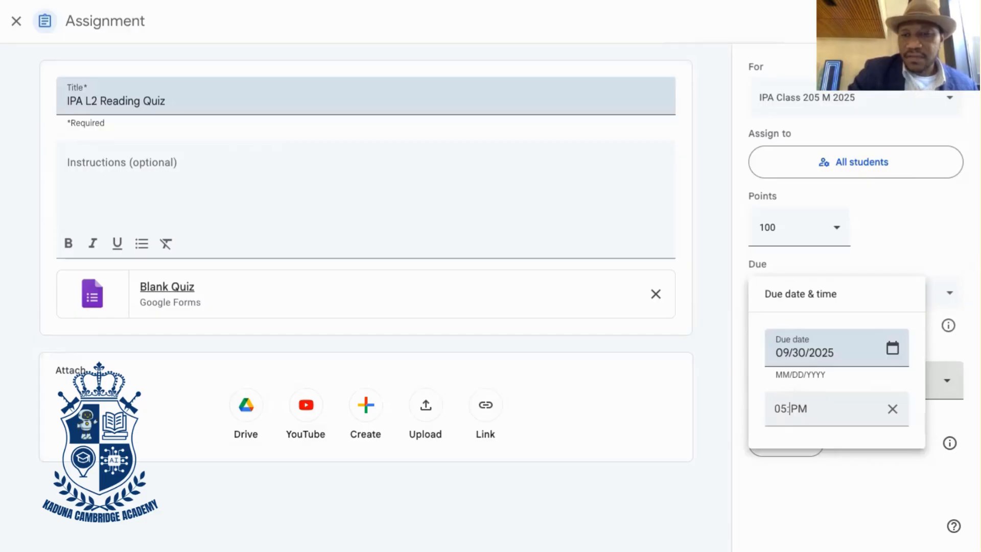
text(00)
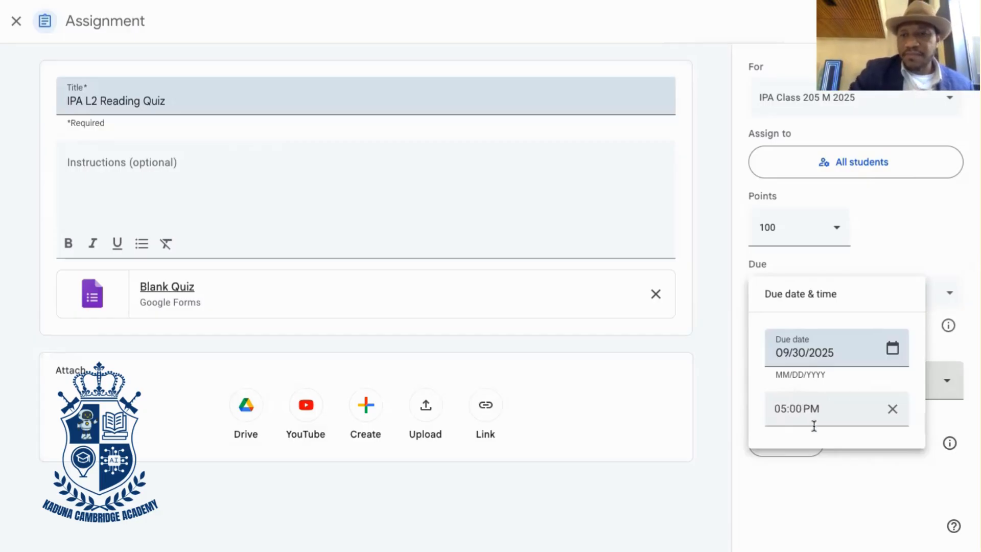
click(788, 497)
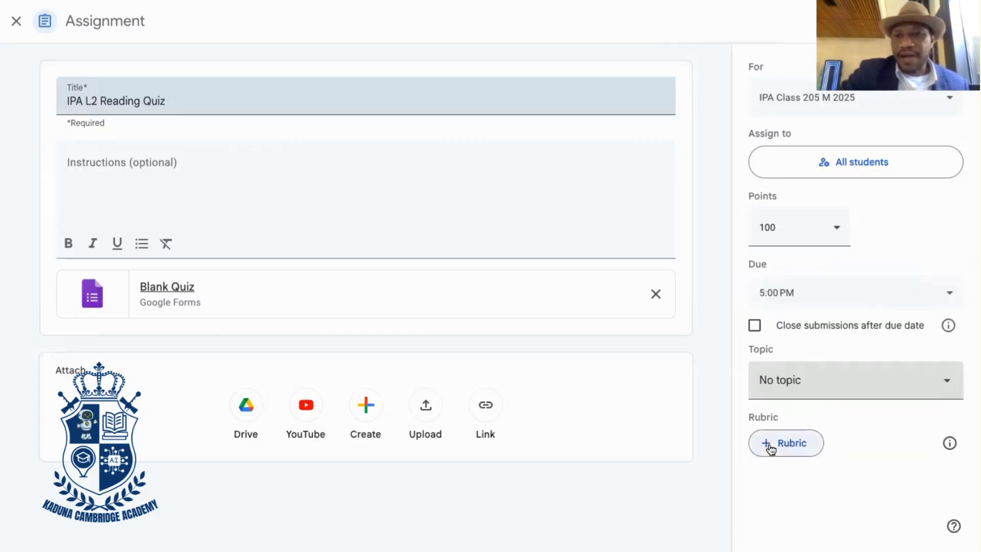
Set the assignment's due time to 6:30 PM, keeping the same due date.
click(796, 294)
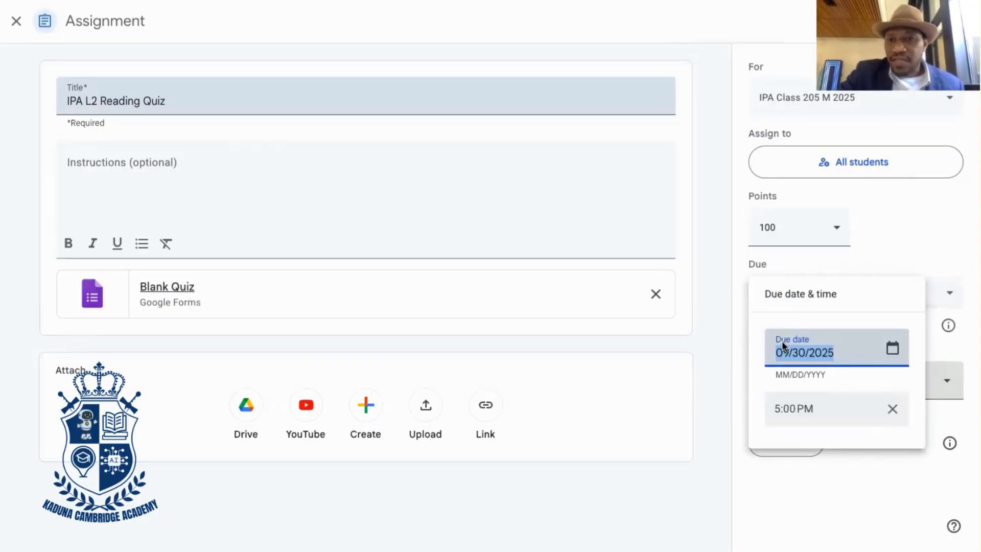
click(780, 408)
click(781, 409)
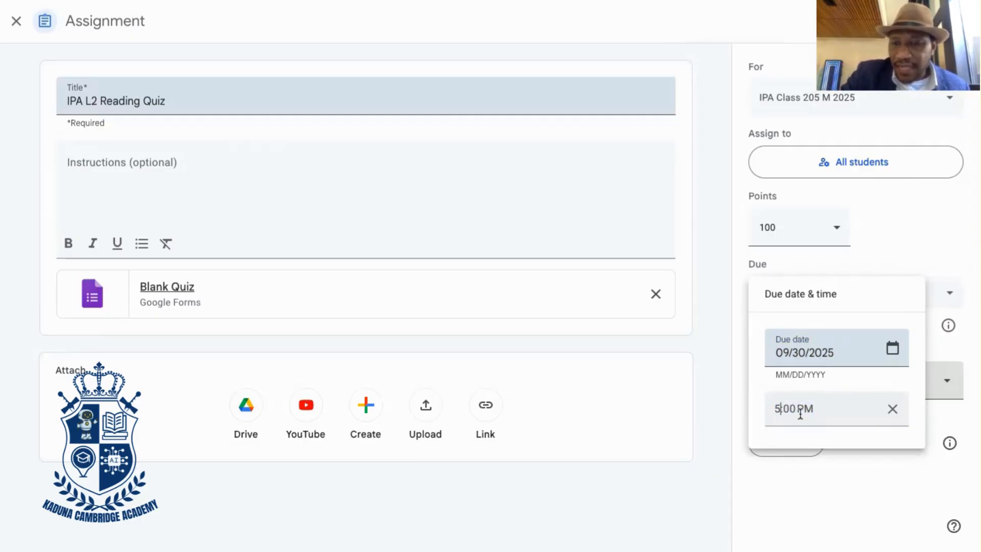
key(BackSpace)
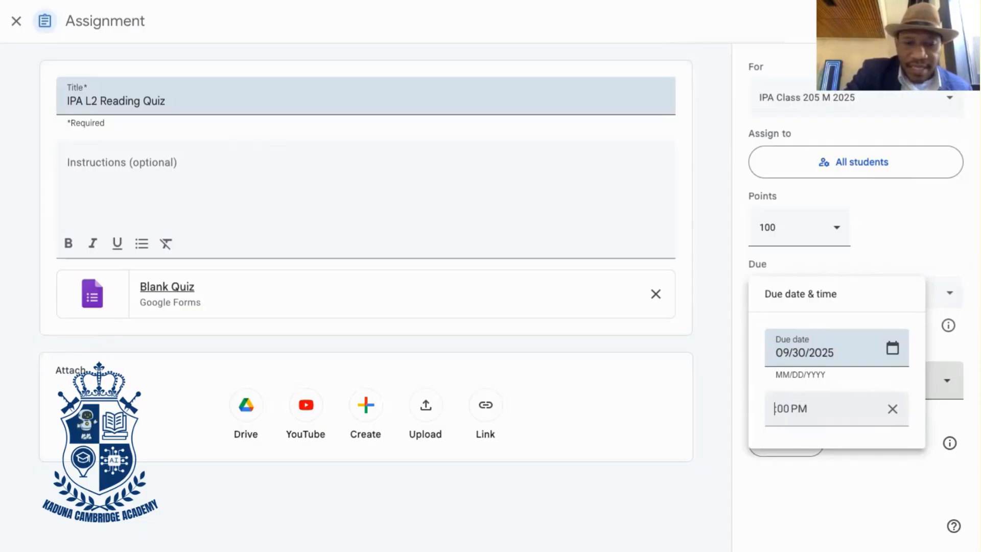
text(6)
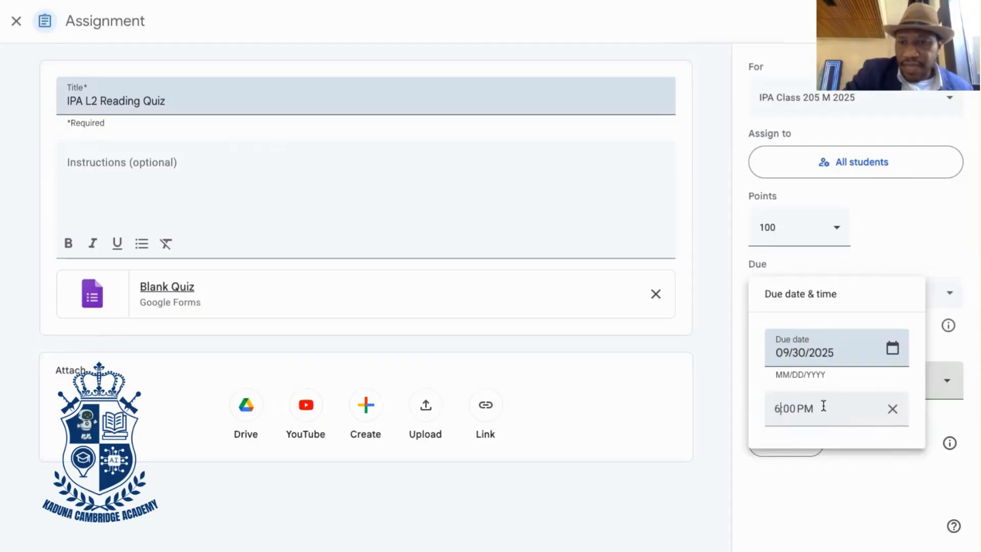
key(BackSpace)
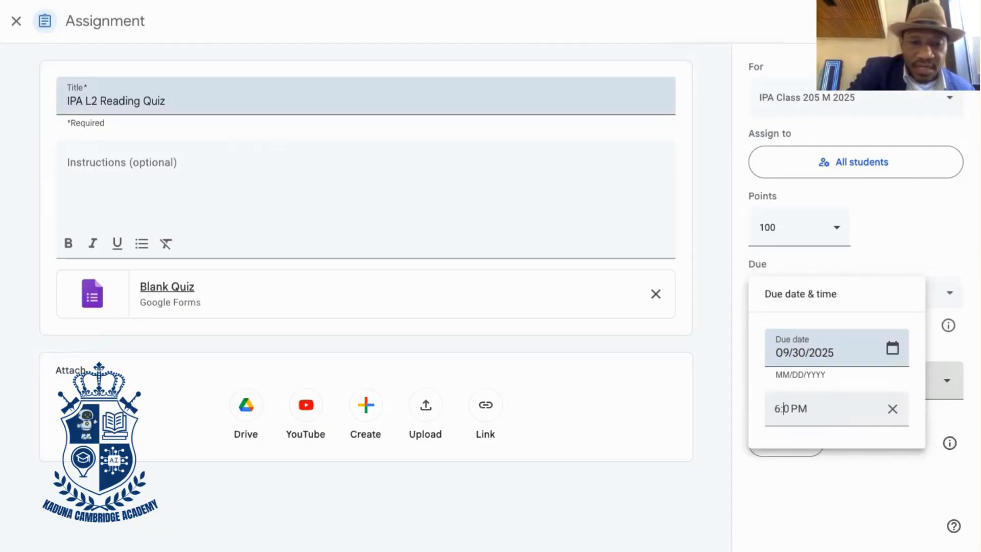
text(3)
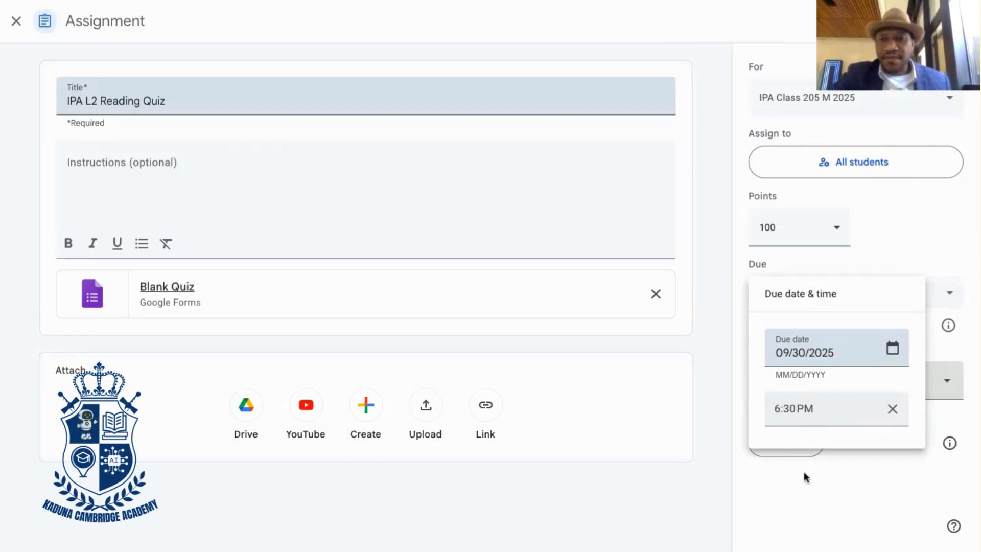
click(862, 492)
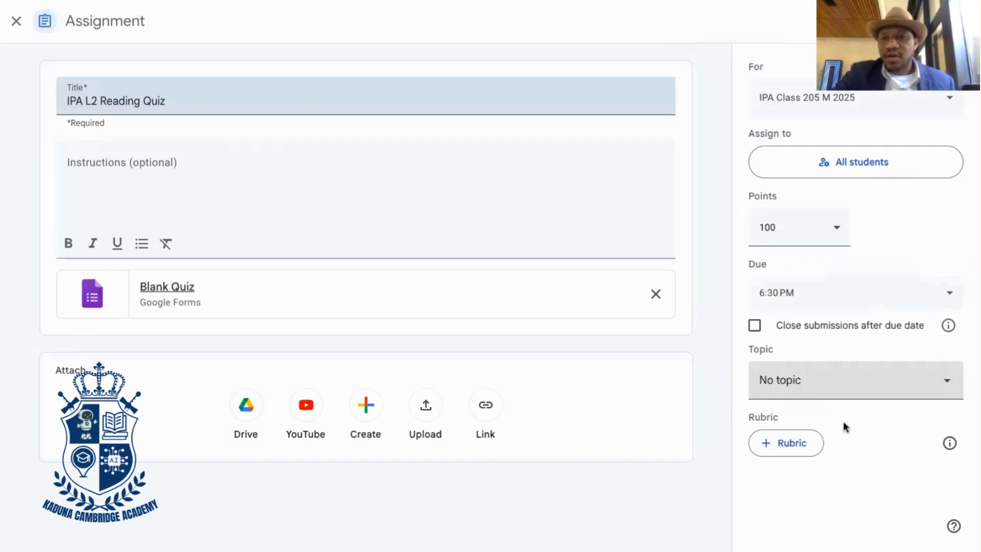
Enable closing submissions after the due date and set the assignment's points to 10.
click(756, 328)
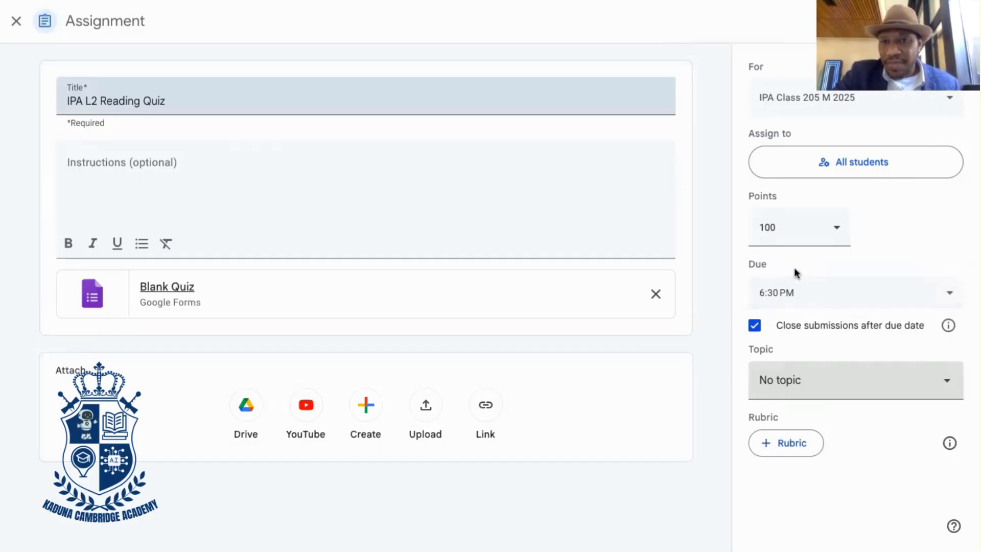
click(817, 226)
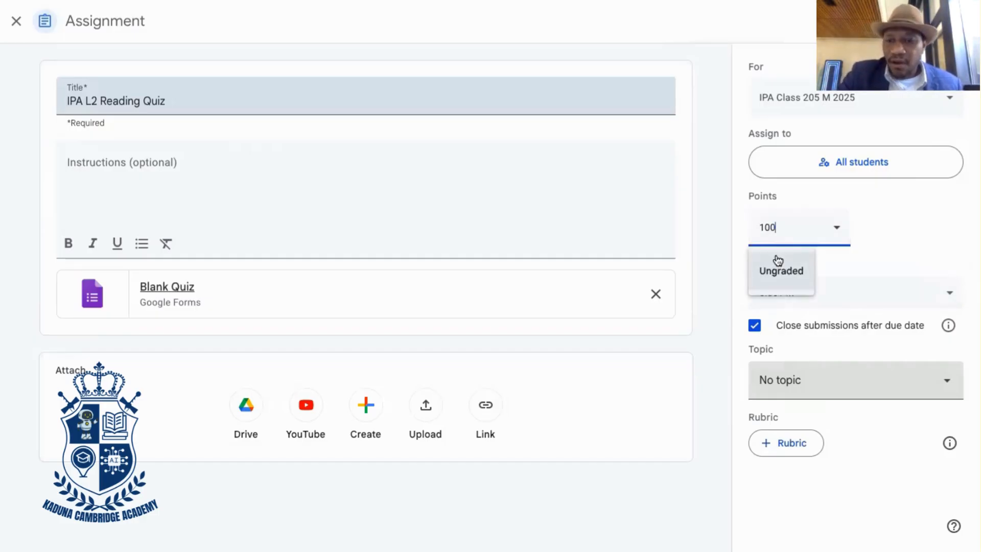
key(BackSpace)
key(BackSpace)
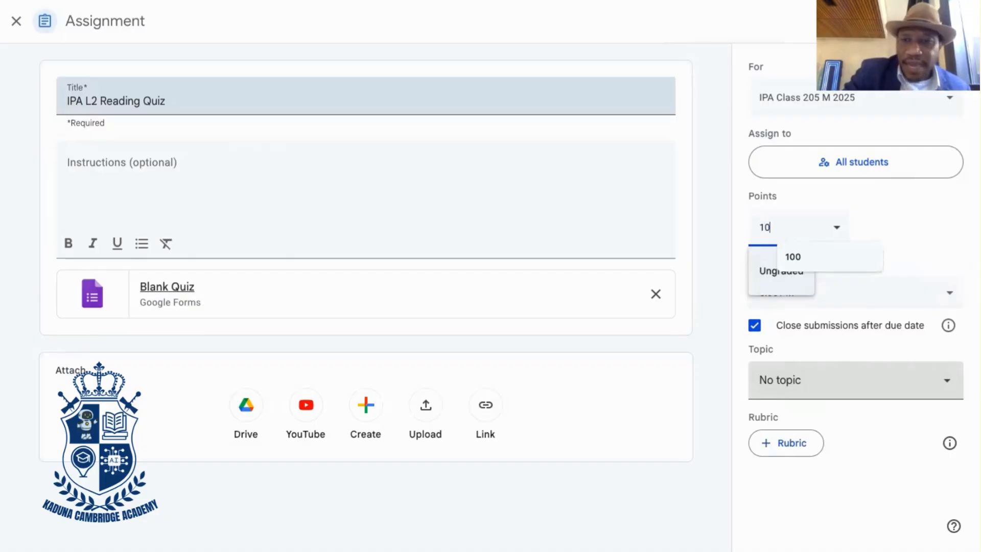
text(0)
click(927, 244)
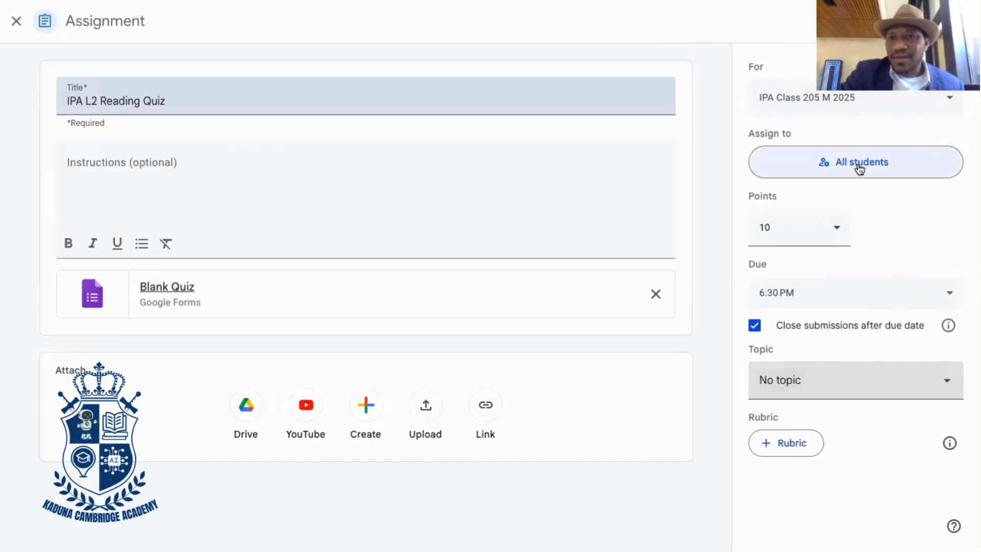
Review the assignment's recipients and confirm that all students are selected.
click(858, 168)
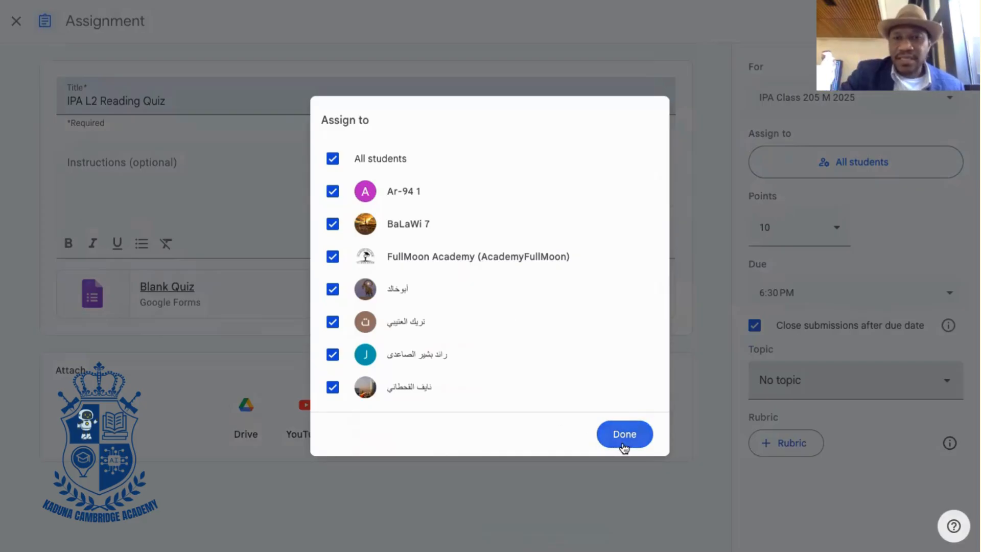
click(624, 438)
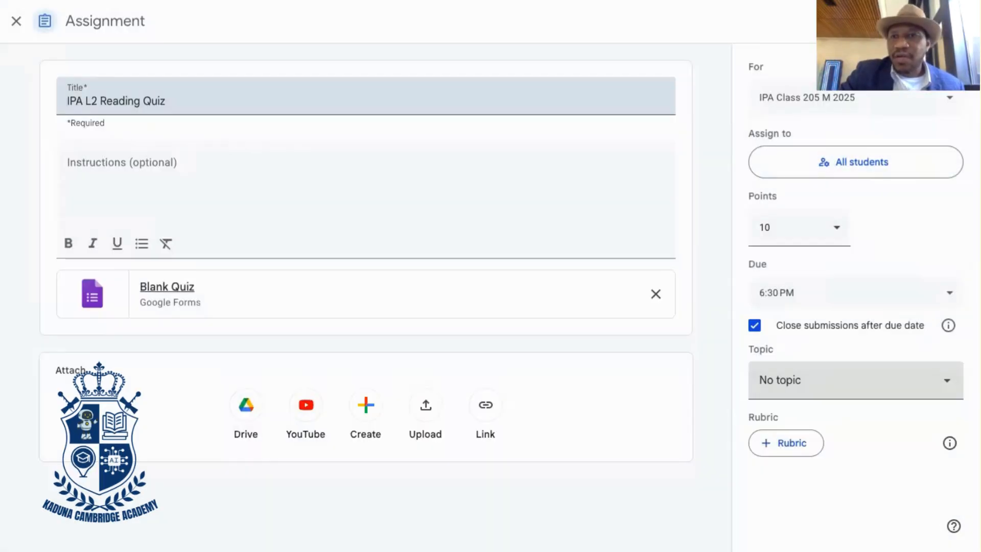
Start scheduling the IPA L2 Reading Quiz assignment and set its scheduled time to 5:00 PM.
click(951, 21)
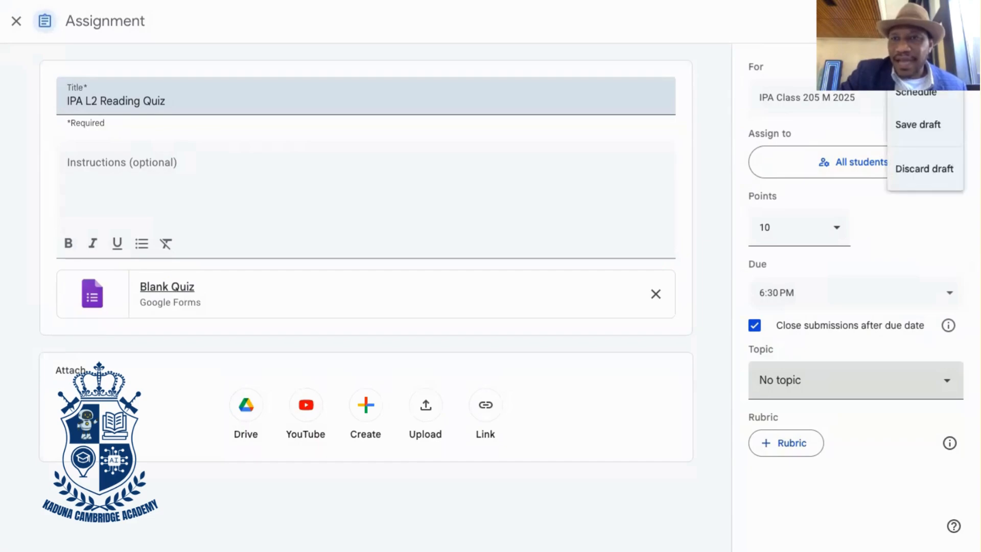
click(915, 94)
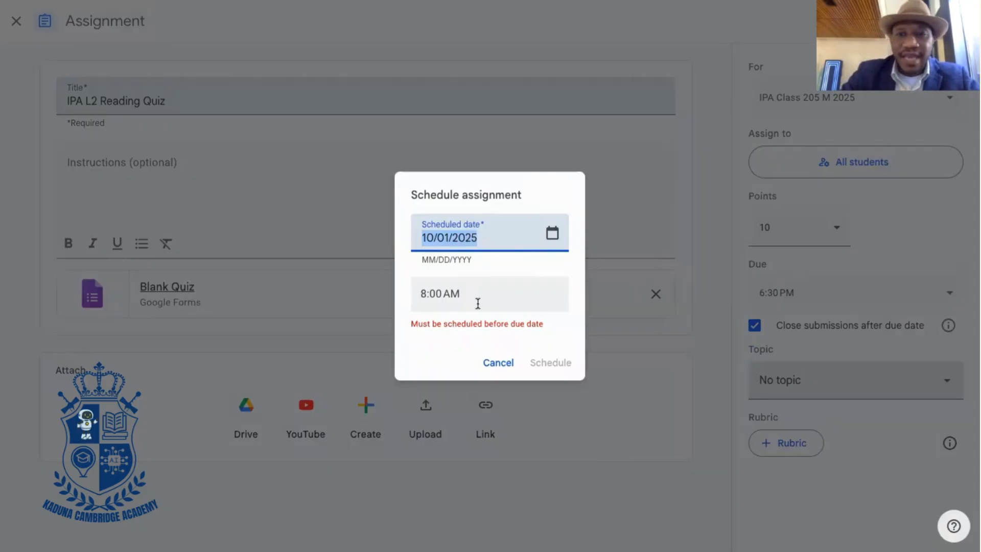
click(427, 298)
click(425, 292)
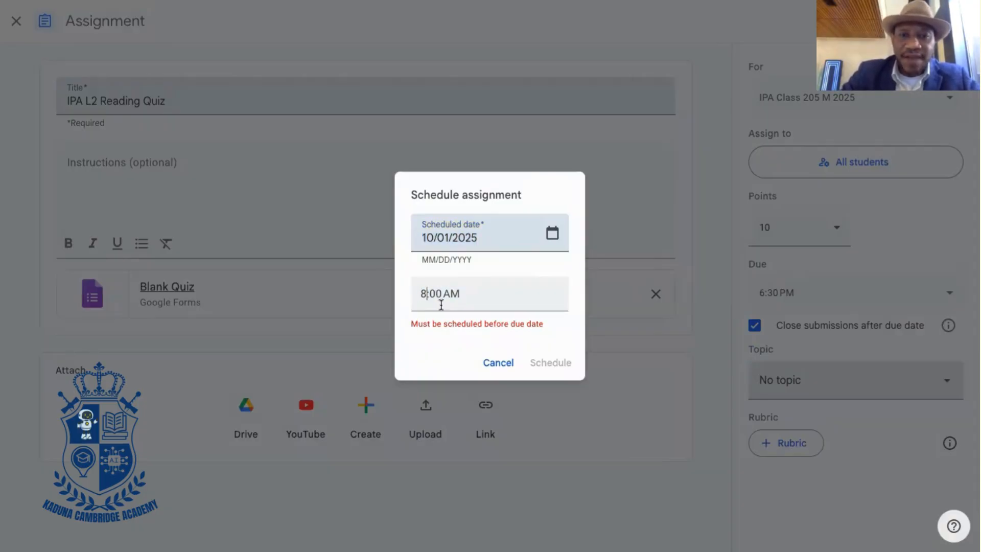
key(BackSpace)
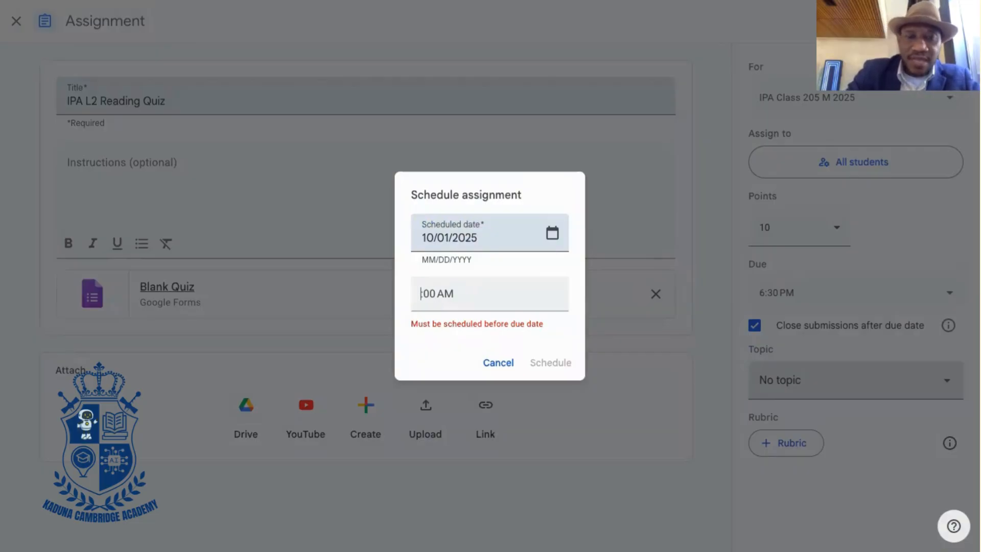
text(5)
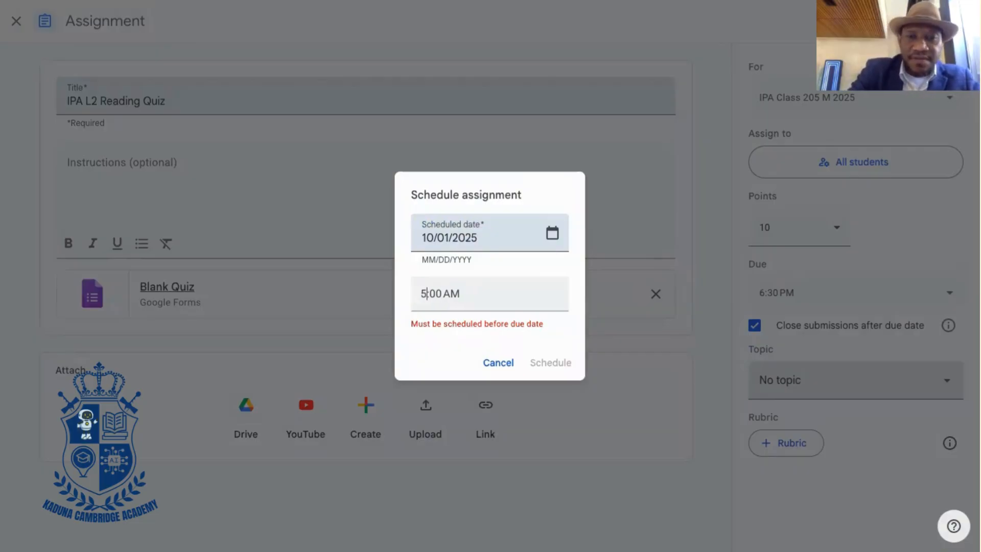
click(449, 294)
key(BackSpace)
text(p)
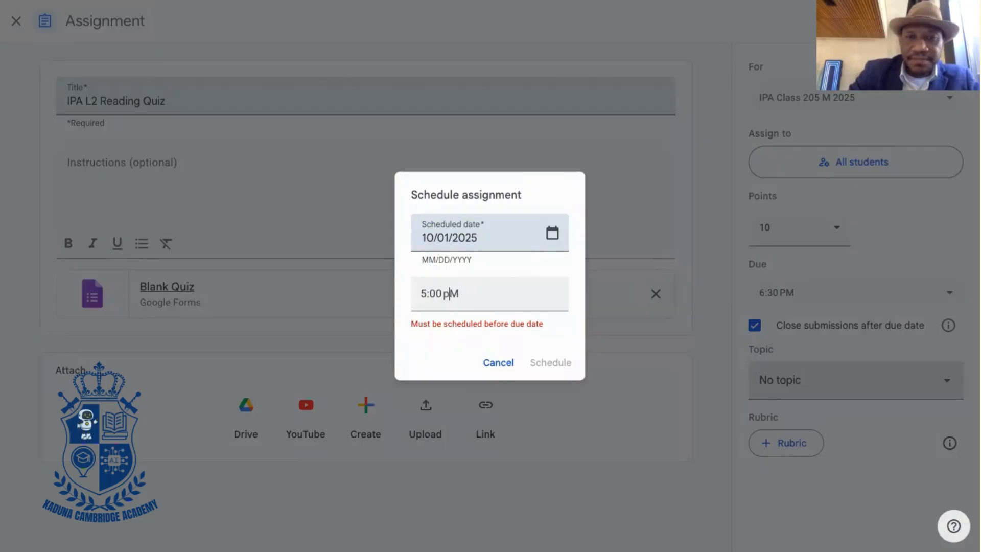
key(BackSpace)
text(P)
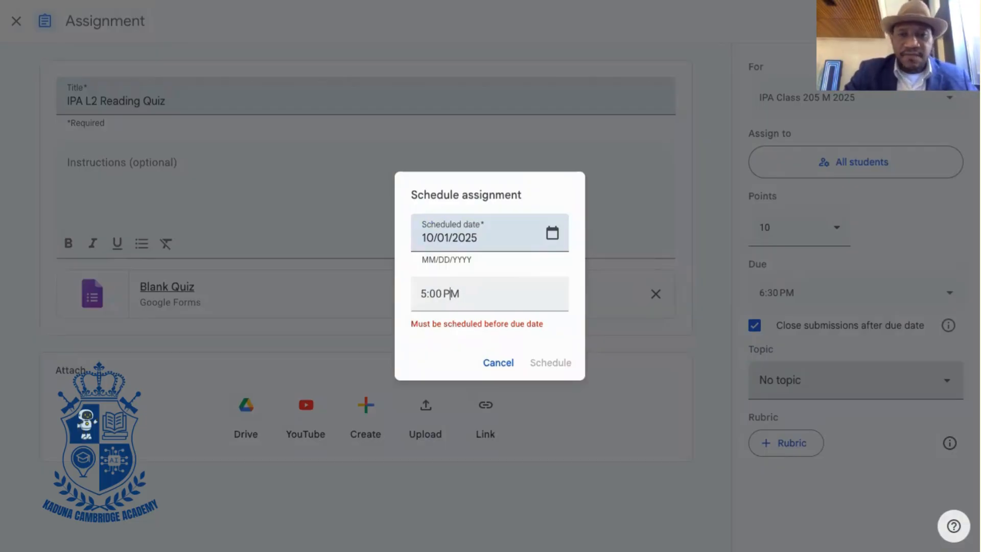
Set the scheduled date to 09/30/2025 and schedule the assignment.
triple_click(460, 239)
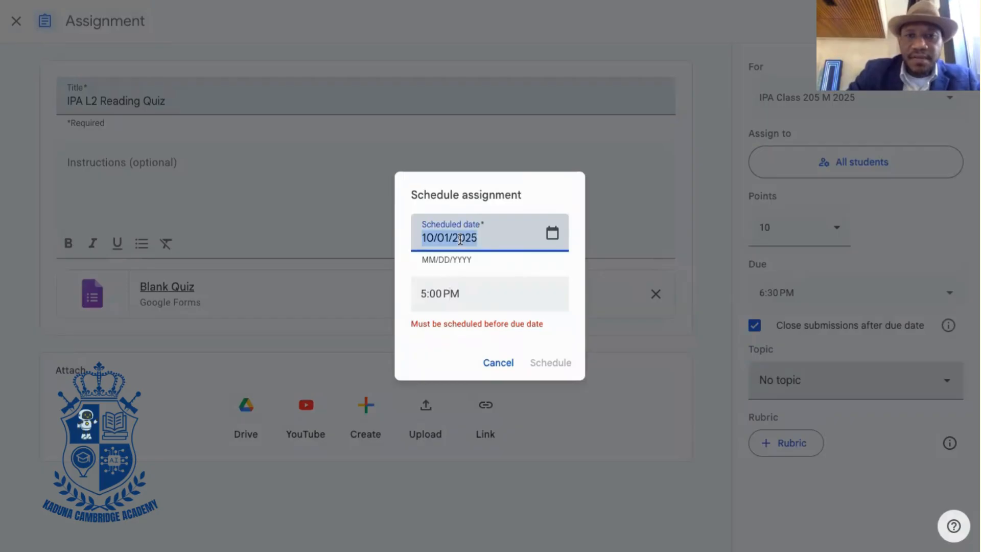
click(551, 233)
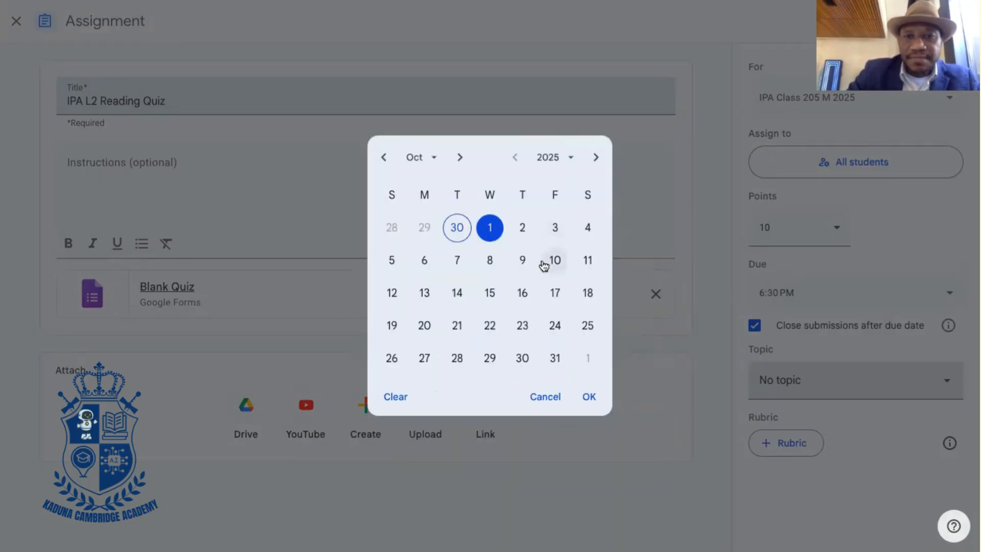
click(463, 234)
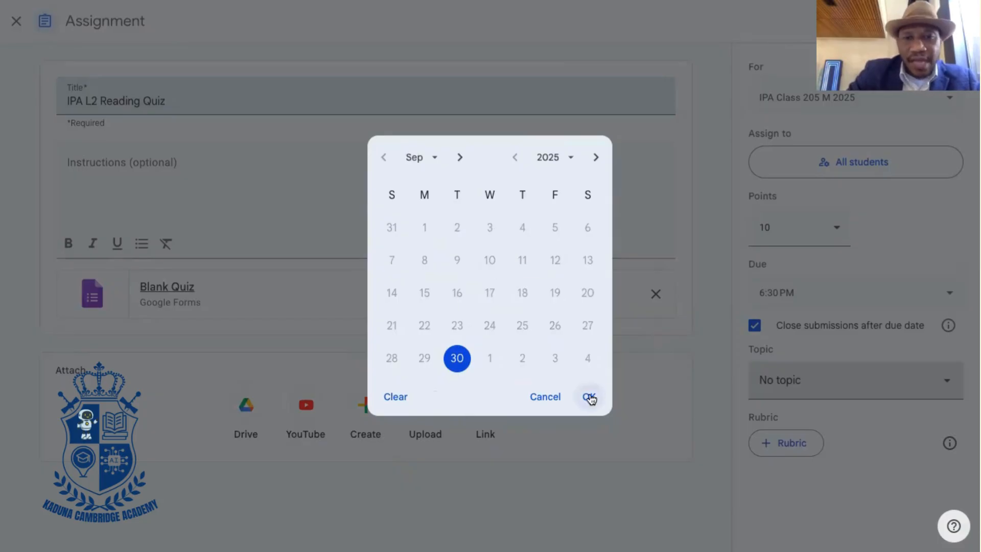
click(589, 397)
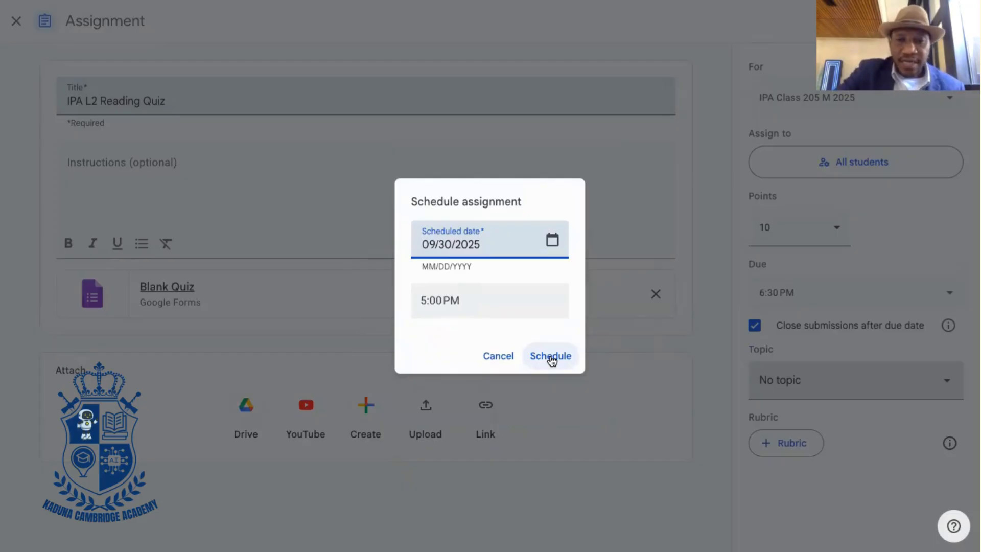
click(552, 356)
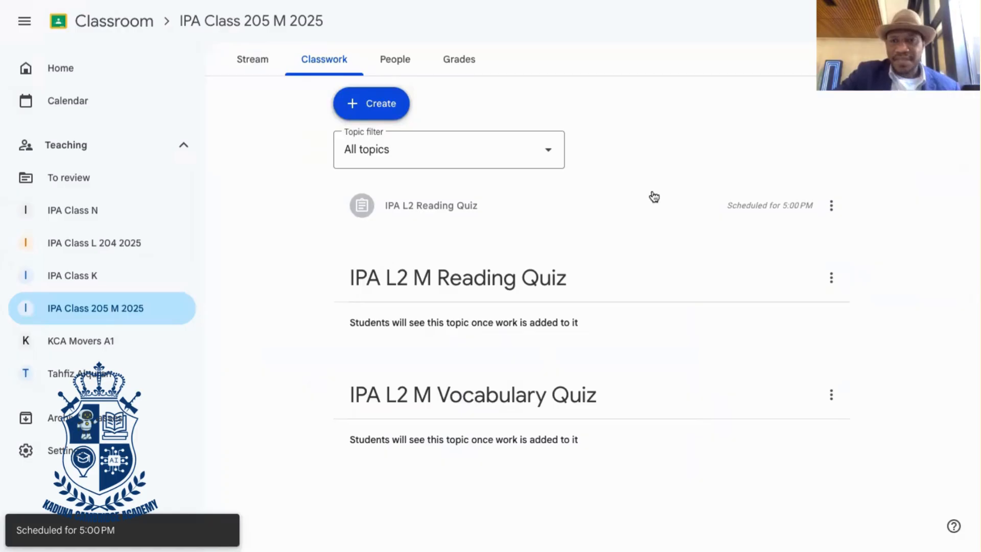
Reopen the scheduled IPA L2 Reading Quiz for editing and set its due date to 10/01/2025.
click(832, 206)
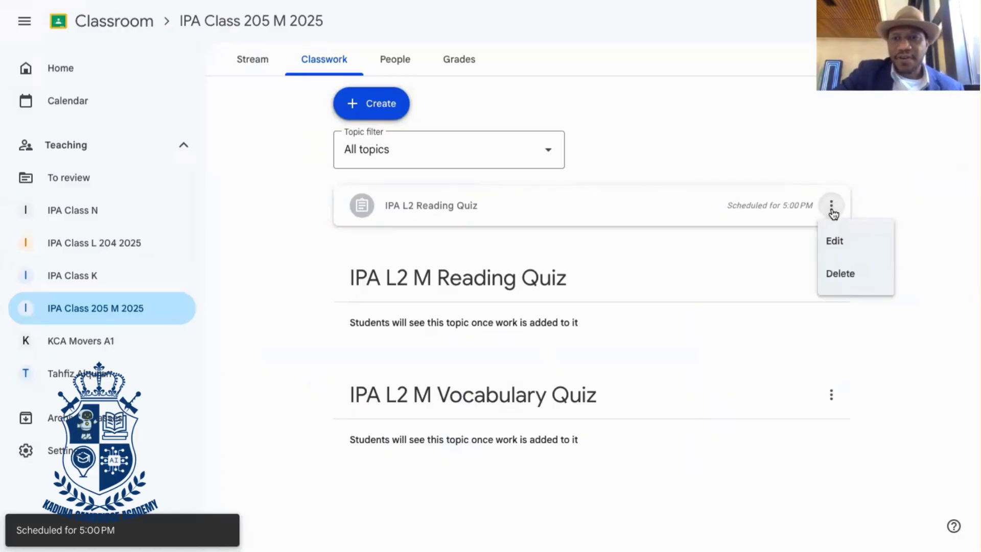
click(840, 249)
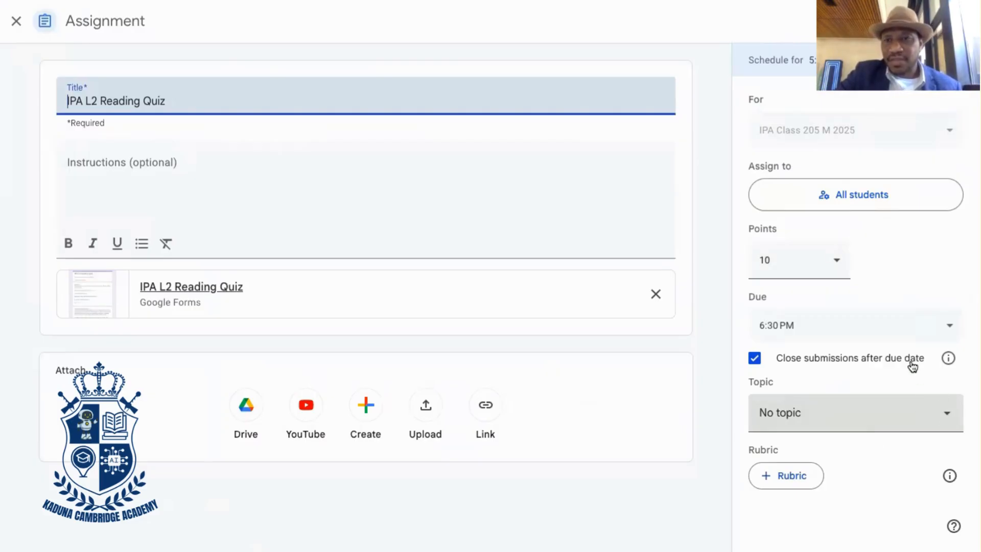
click(924, 135)
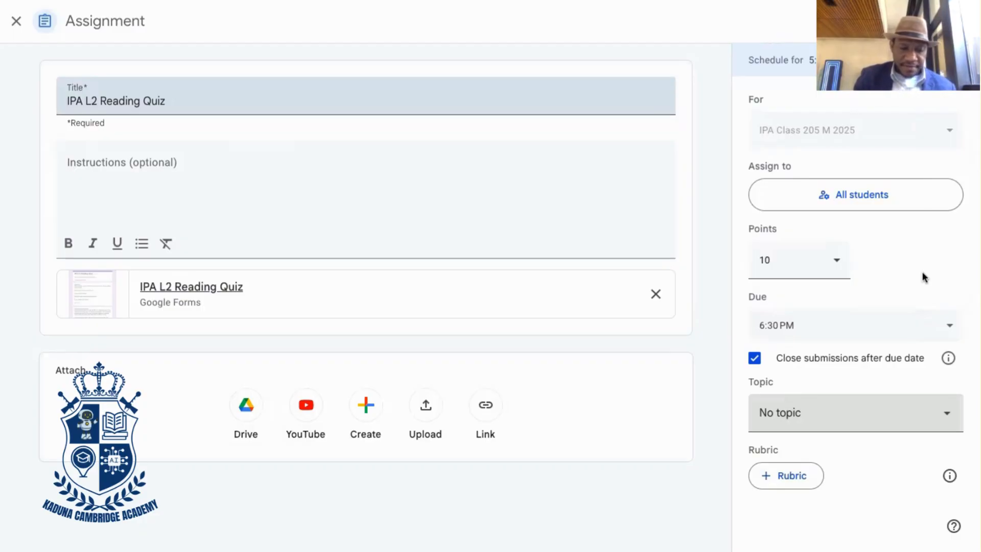
click(860, 322)
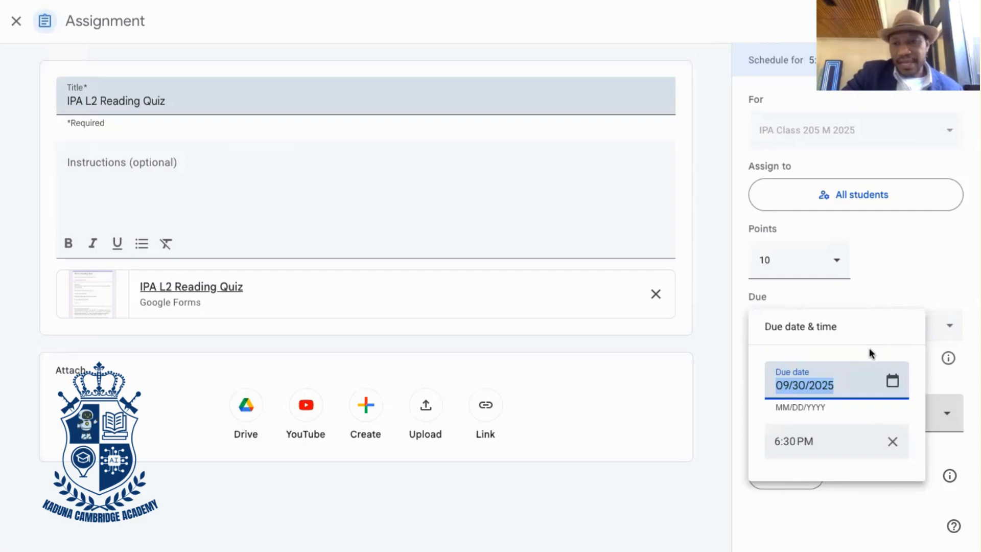
click(892, 380)
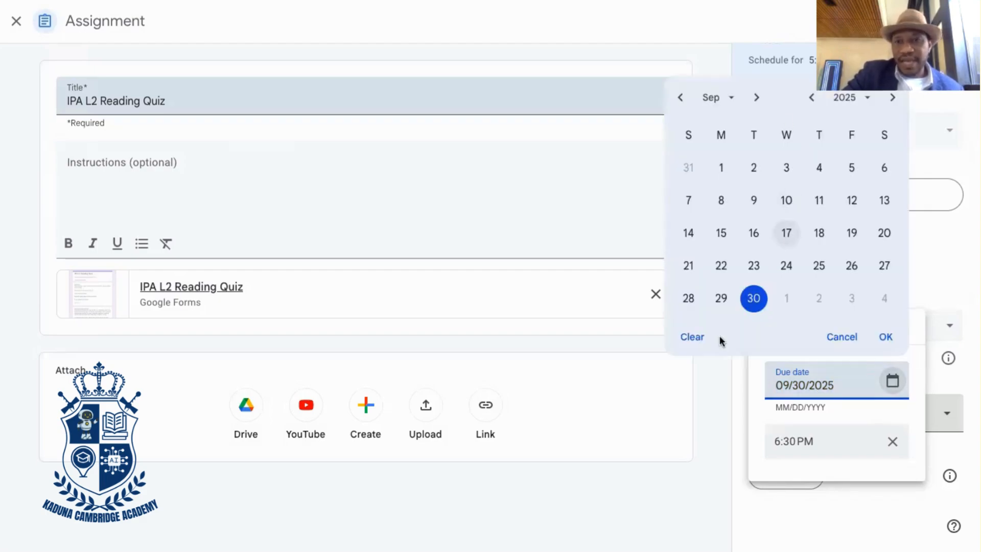
click(757, 97)
click(786, 169)
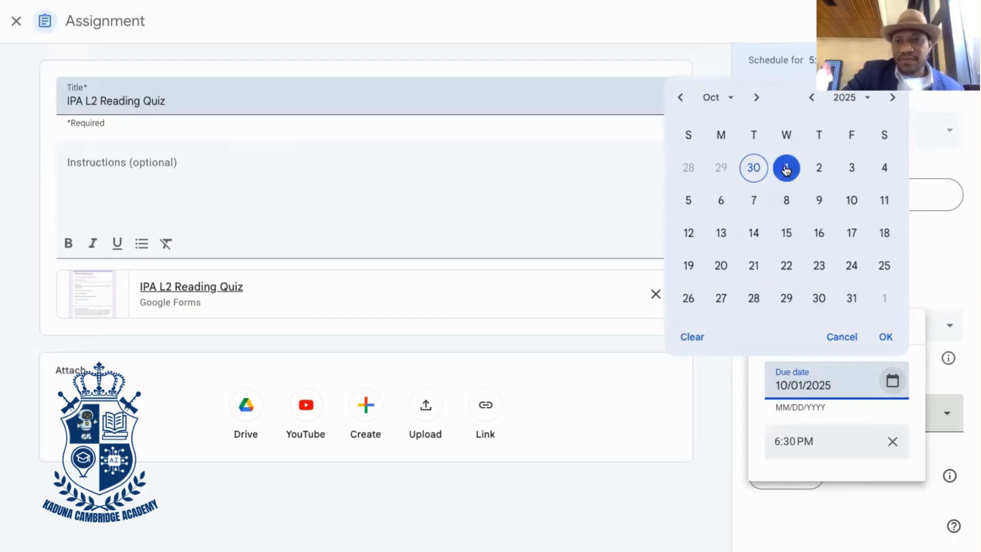
Set the assignment's due time to 4:00 PM and save the scheduled assignment.
click(781, 446)
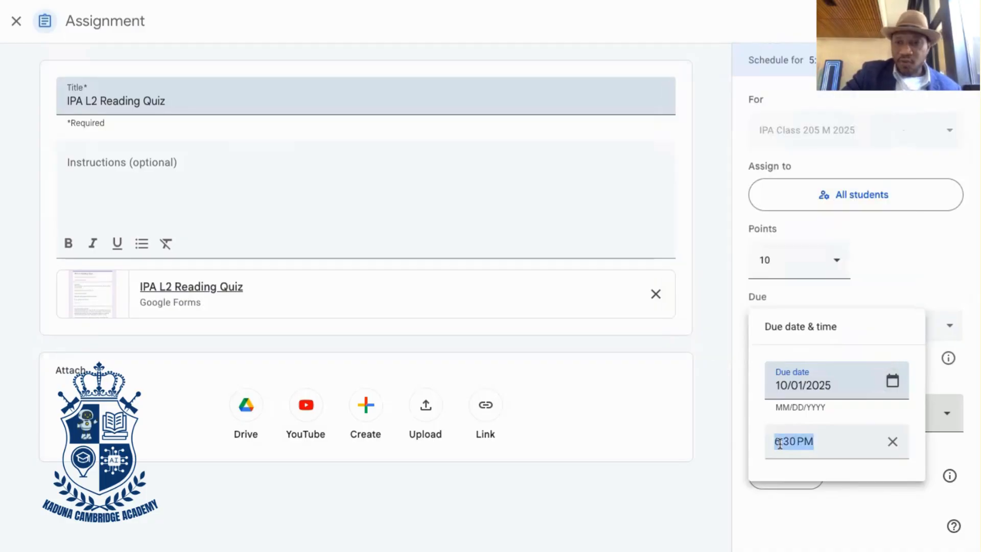
click(782, 442)
key(BackSpace)
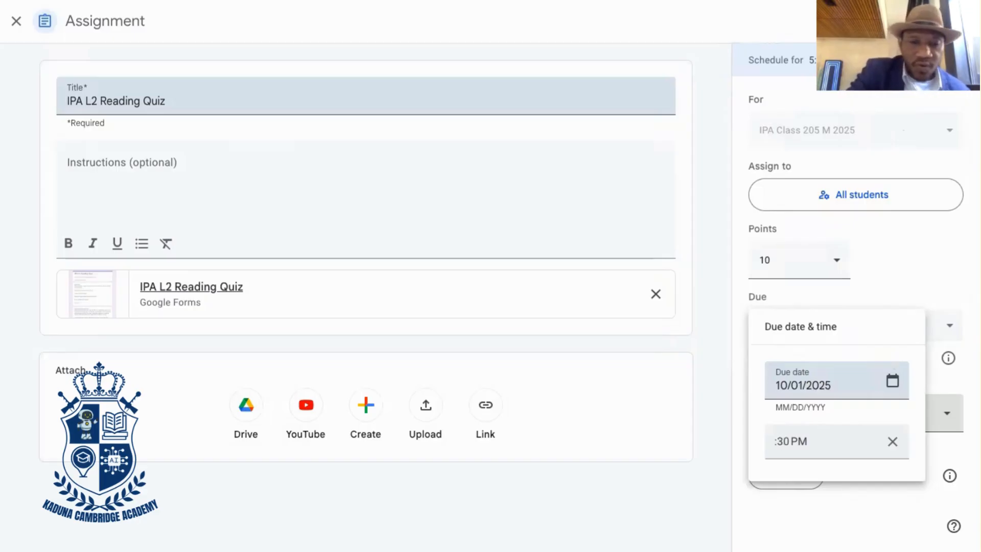
text(4)
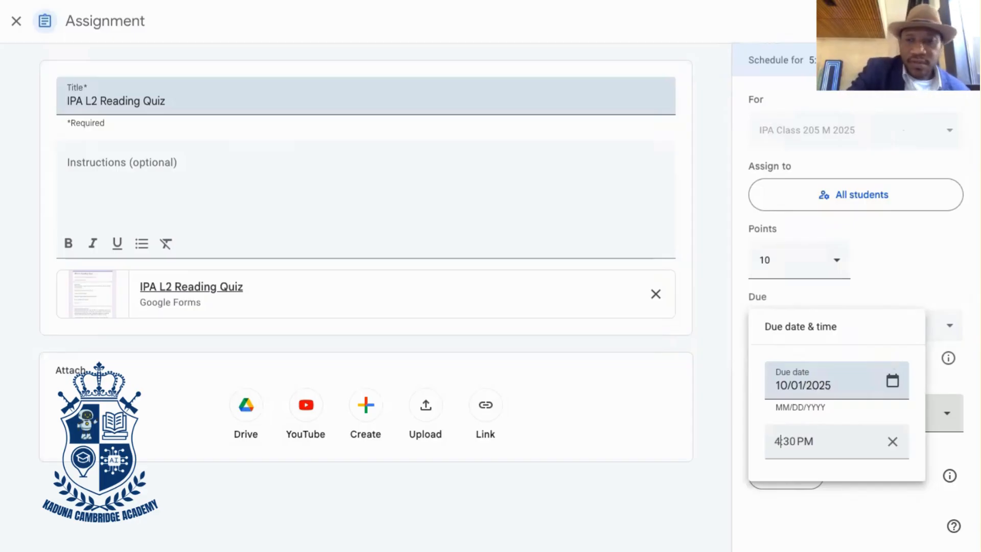
click(791, 442)
key(BackSpace)
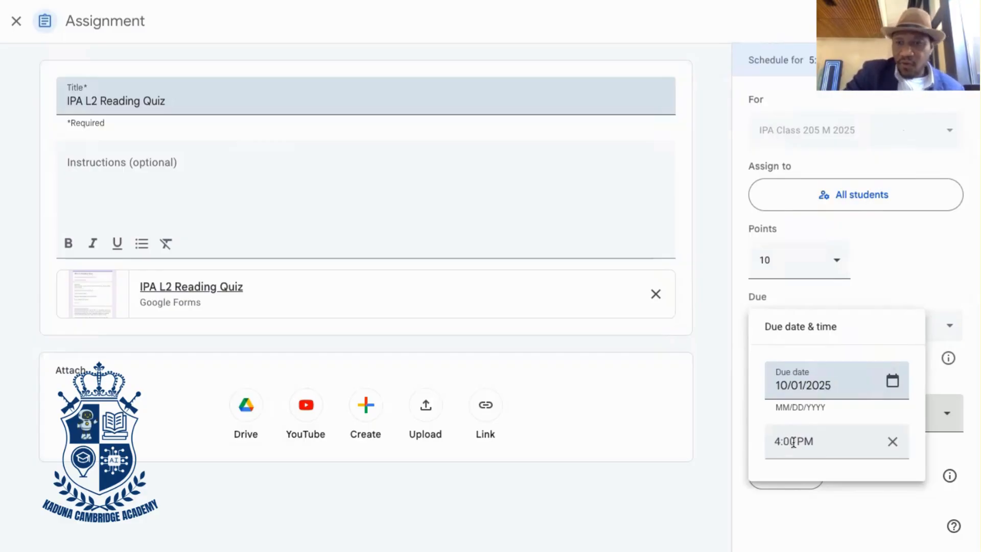
text(0)
click(822, 504)
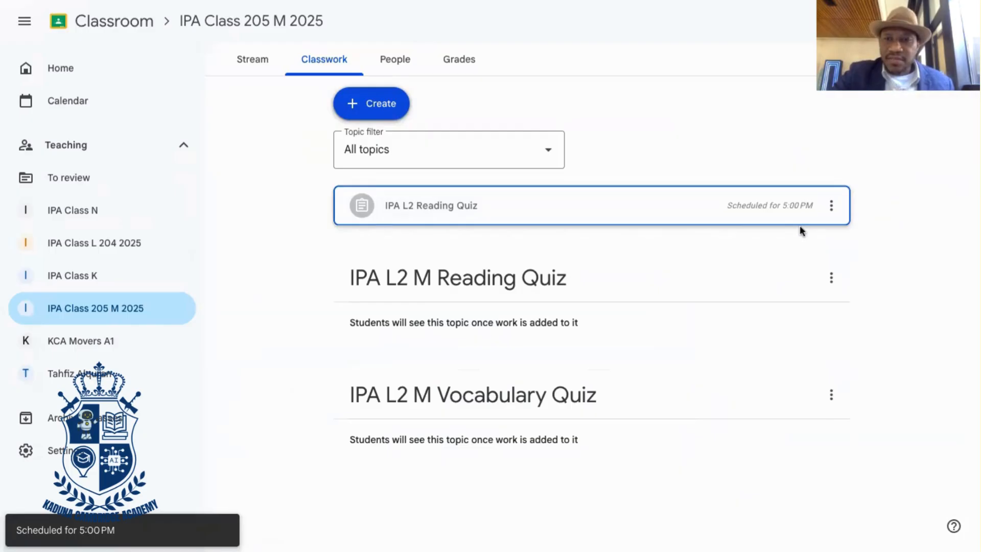
Edit the scheduled IPA L2 Reading Quiz again, set its scheduled time to 3:00 PM, and save it.
click(829, 214)
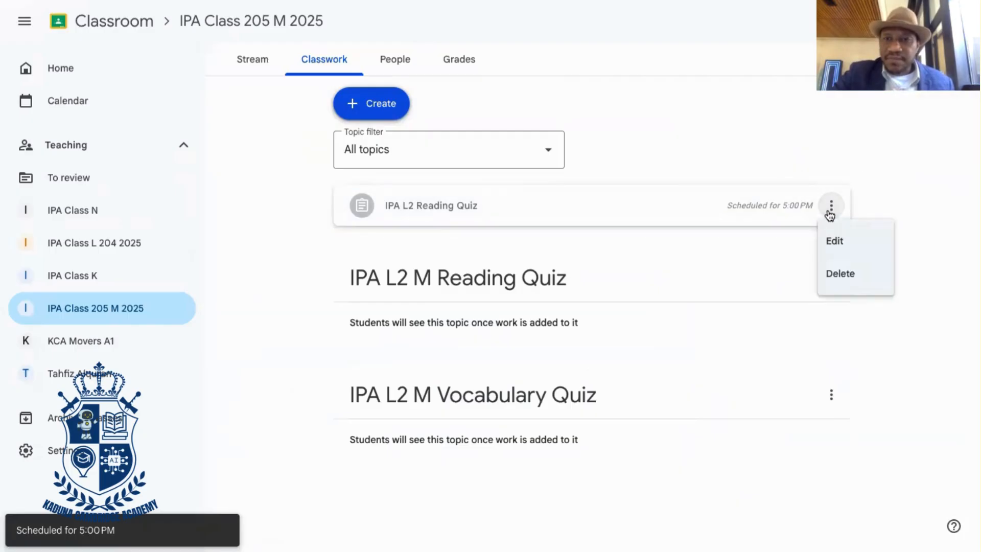
click(840, 254)
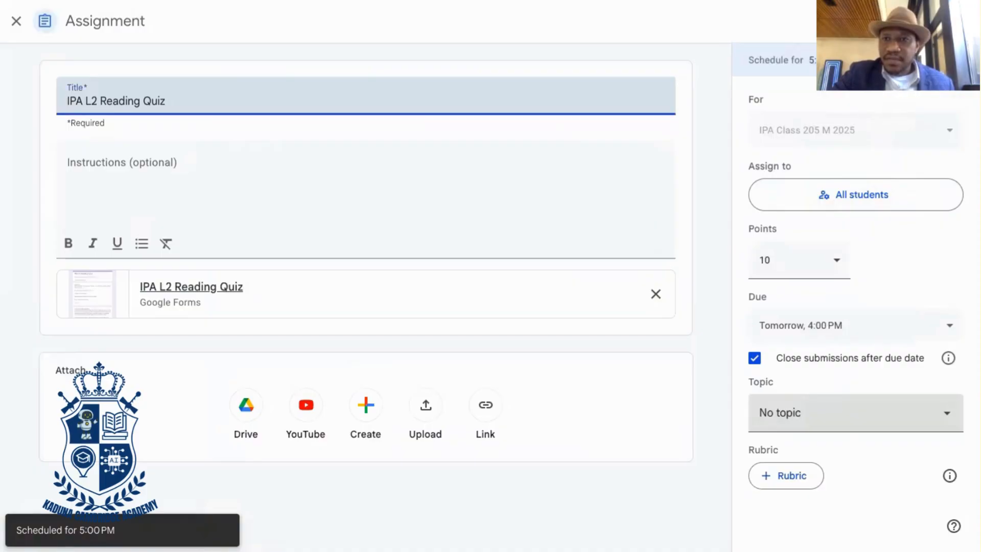
click(948, 59)
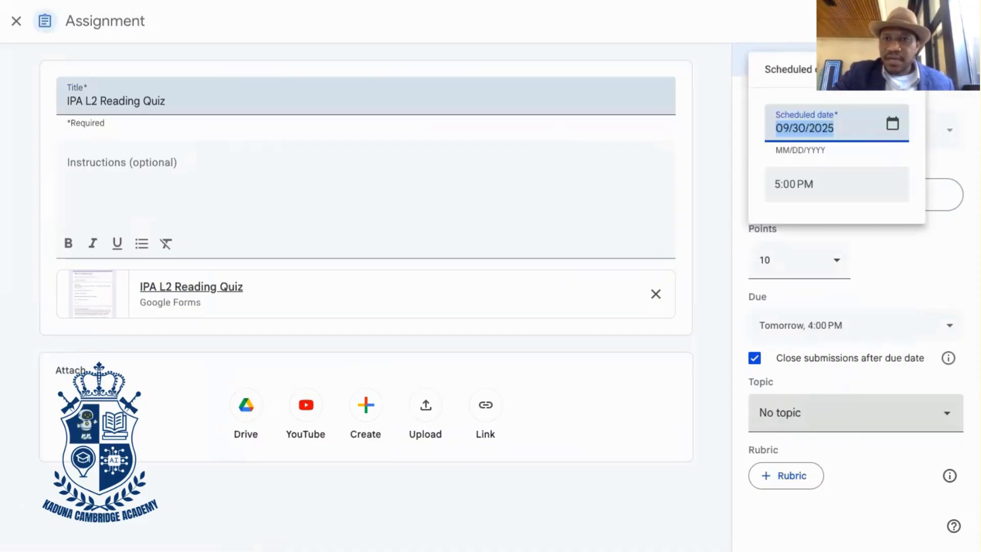
click(780, 187)
click(778, 184)
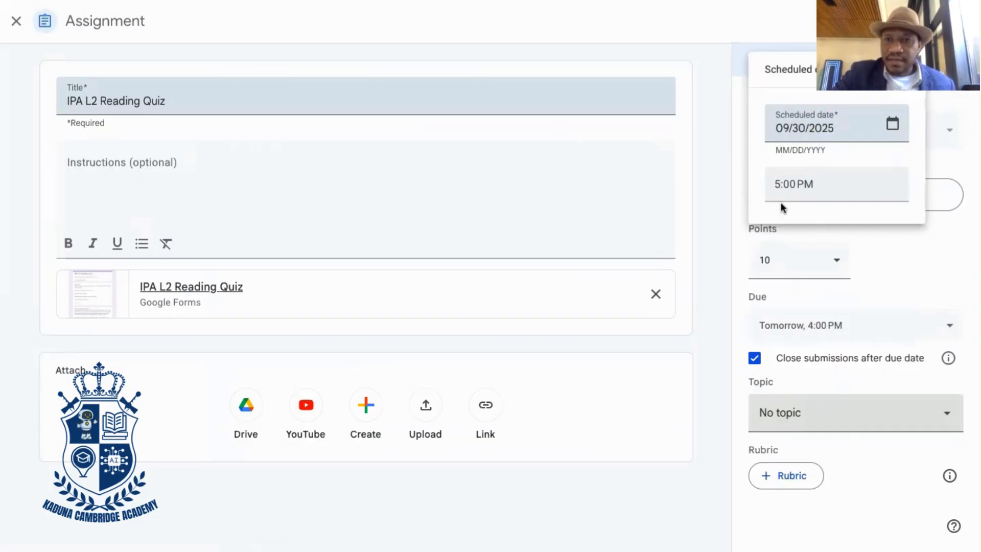
key(BackSpace)
text(3)
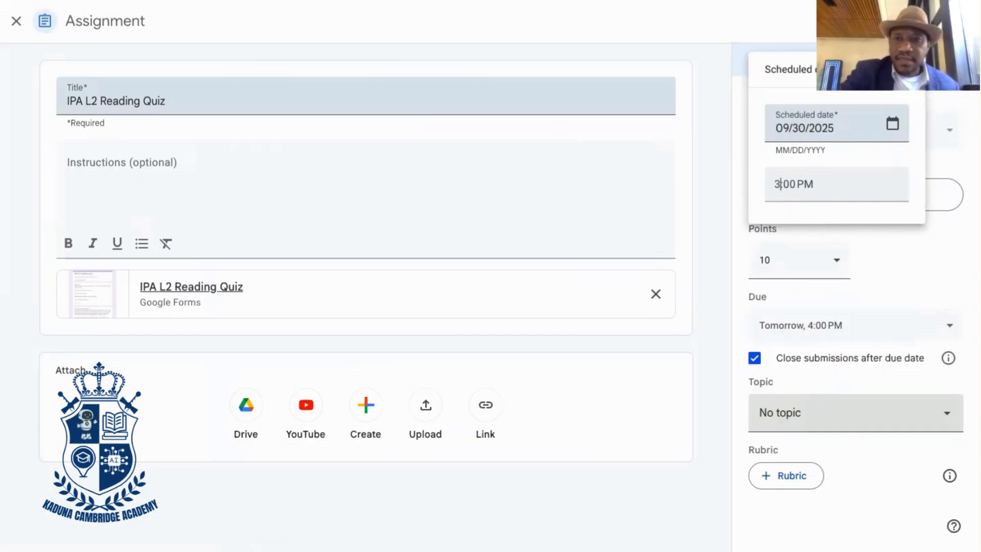
click(902, 245)
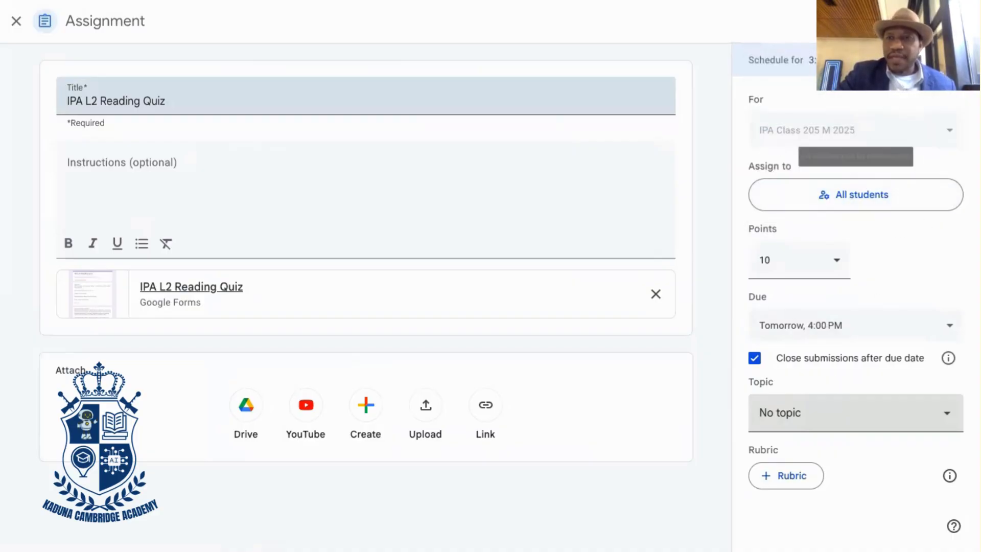
click(900, 21)
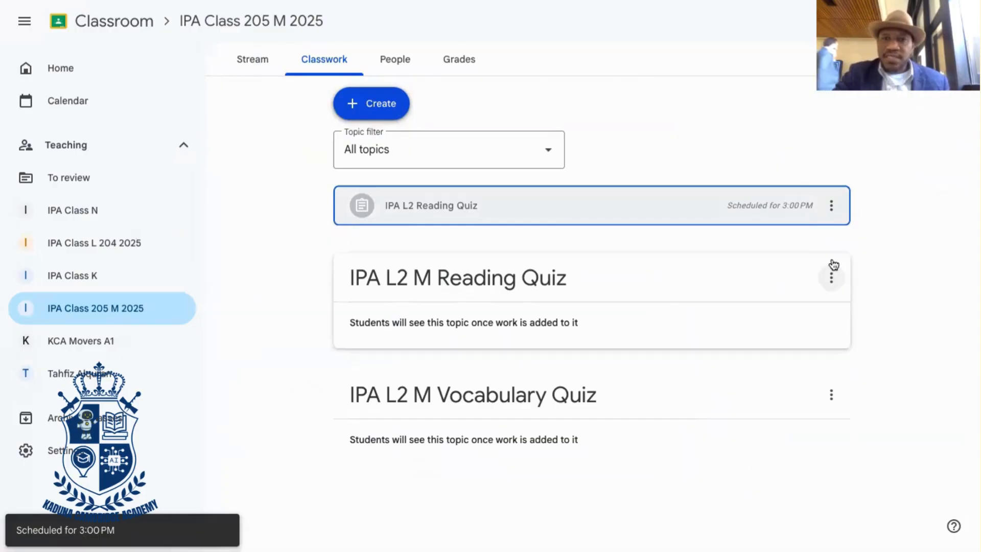
Assign the scheduled IPA L2 Reading Quiz to the topic IPA L2 M Reading Quiz and save the change.
click(831, 207)
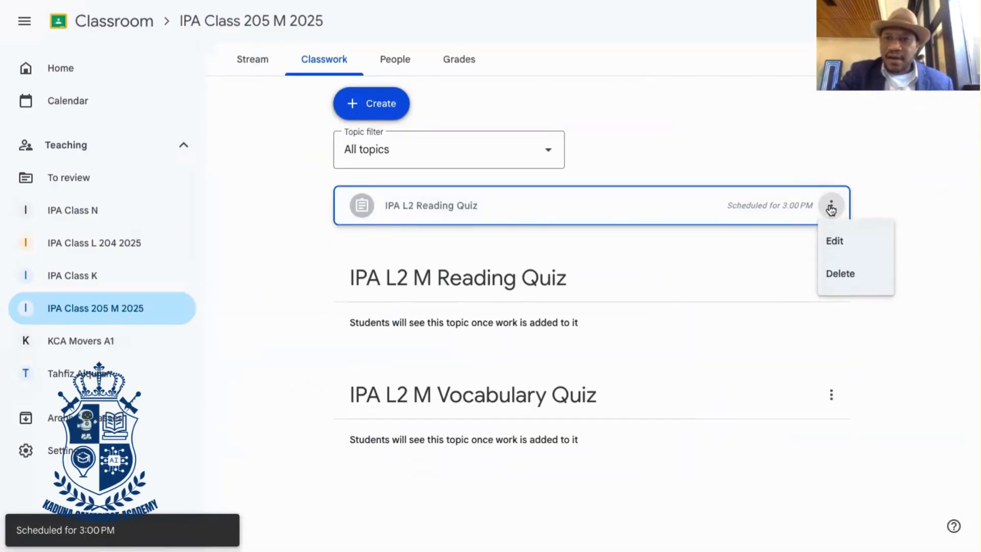
click(836, 242)
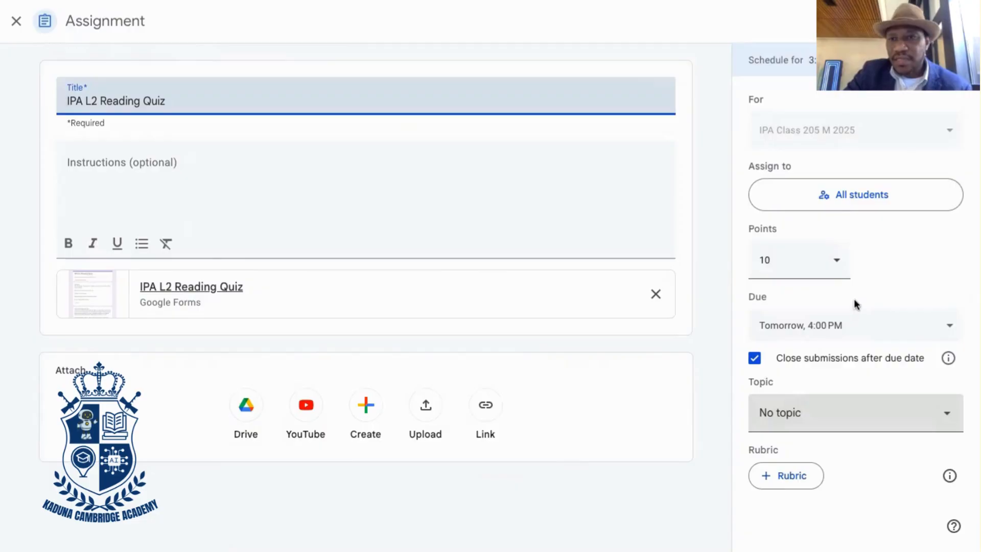
click(906, 414)
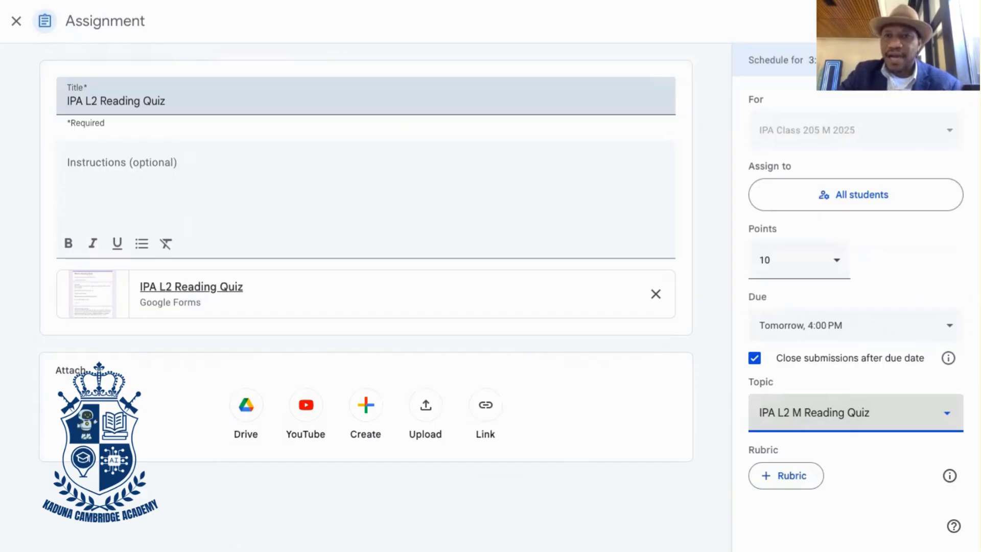
click(902, 21)
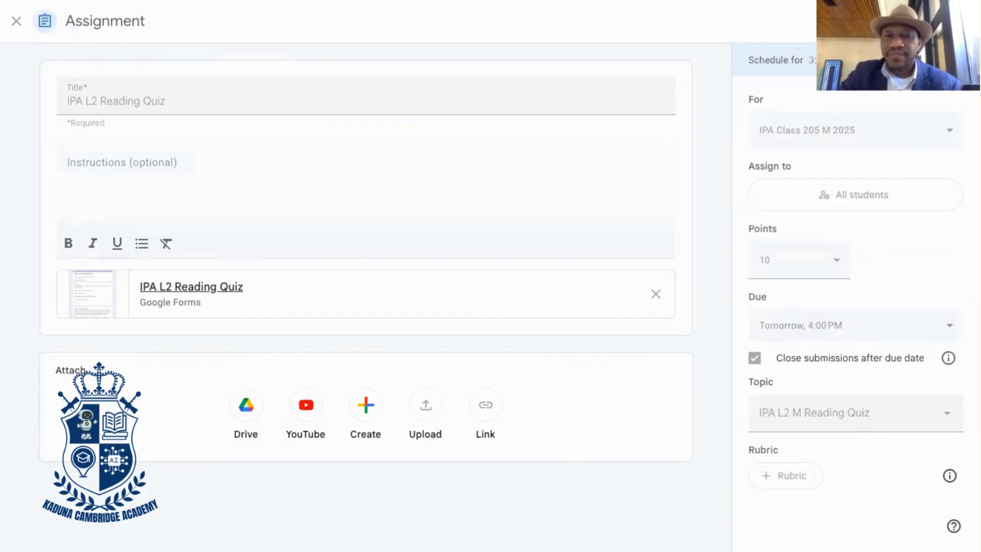